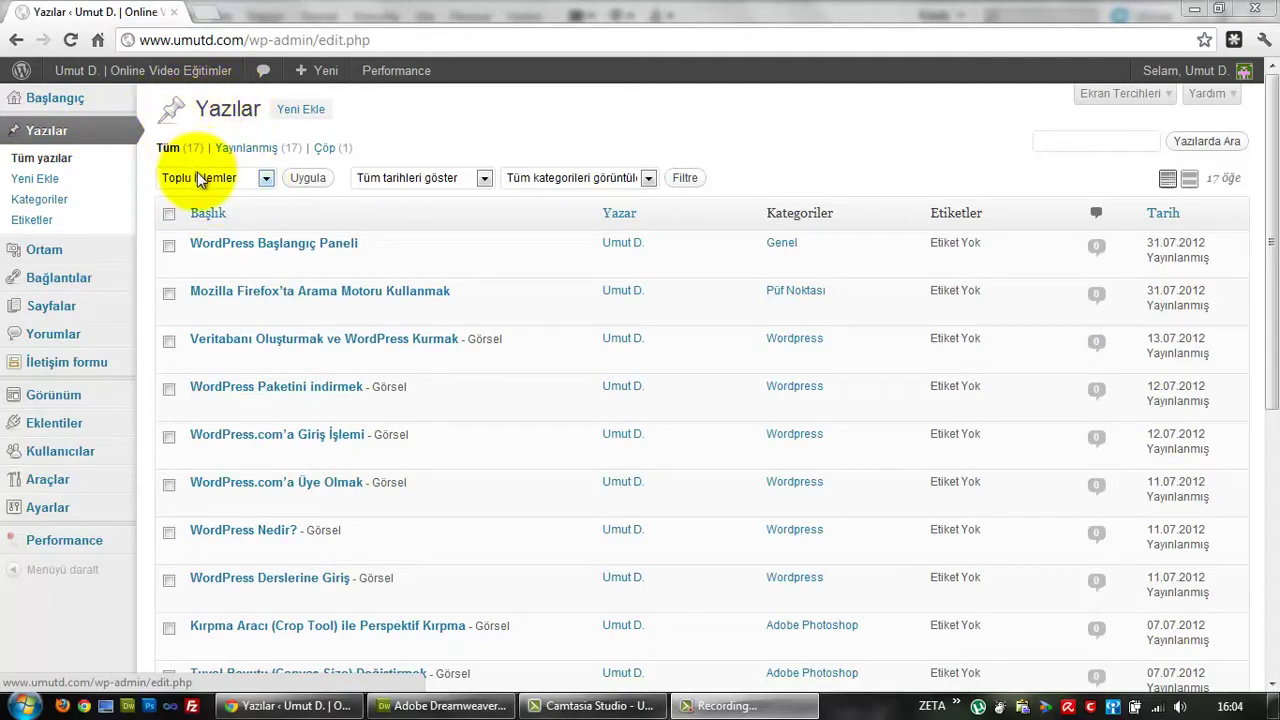
# Step: Sort the posts list by title in ascending order and look through the listed posts and their columns
pyautogui.click(208, 221)
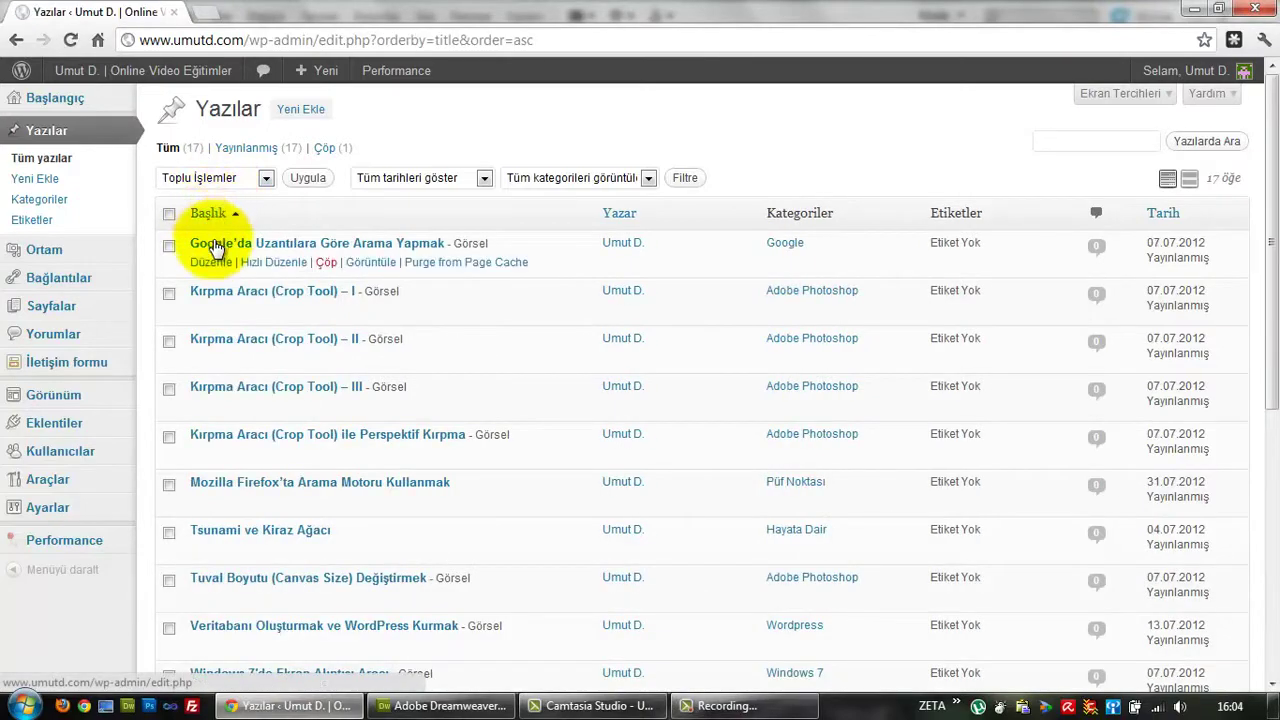
pyautogui.scroll(-5, 206, 271)
pyautogui.scroll(4, 208, 368)
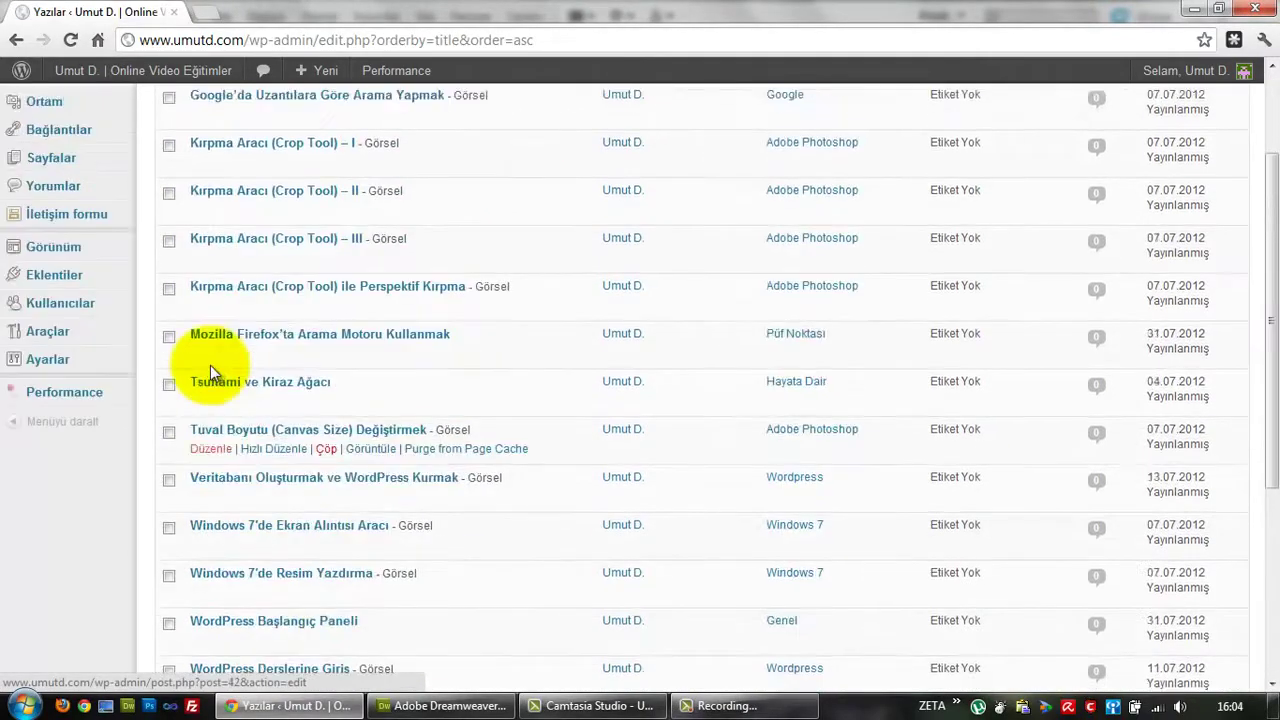
pyautogui.scroll(3, 210, 366)
pyautogui.scroll(-3, 207, 300)
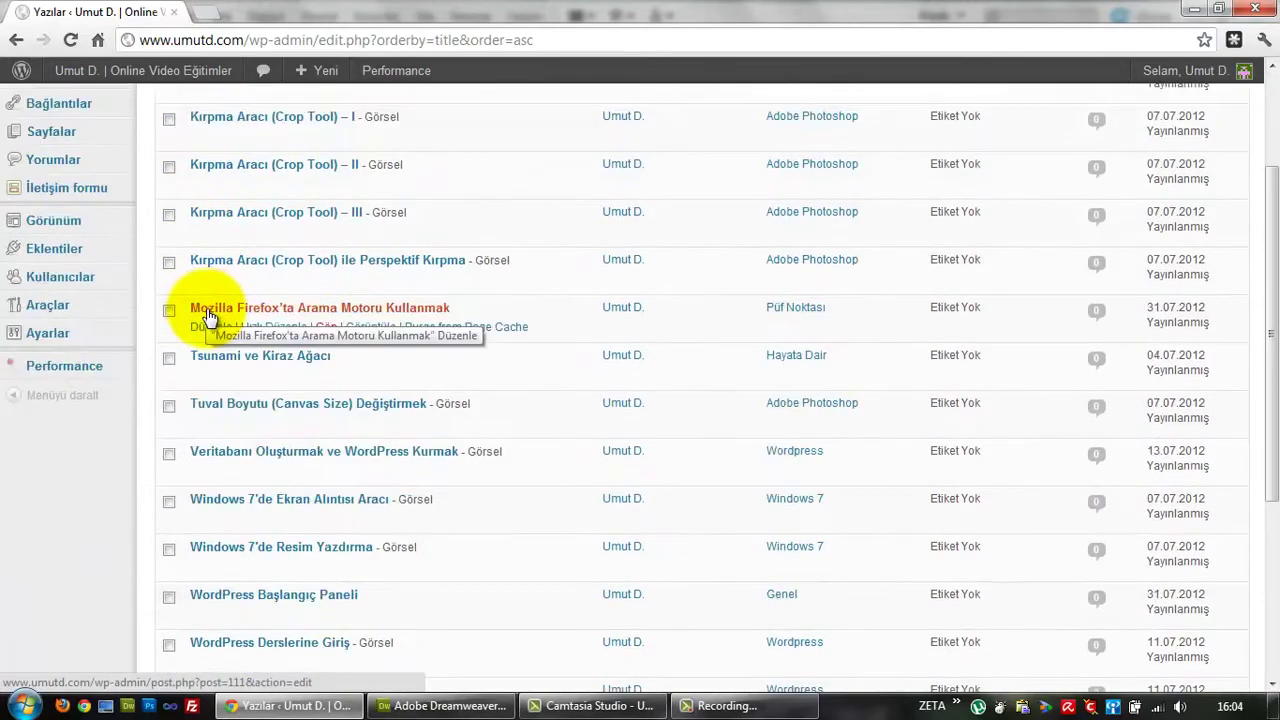
pyautogui.scroll(-2, 208, 312)
pyautogui.scroll(-2, 216, 410)
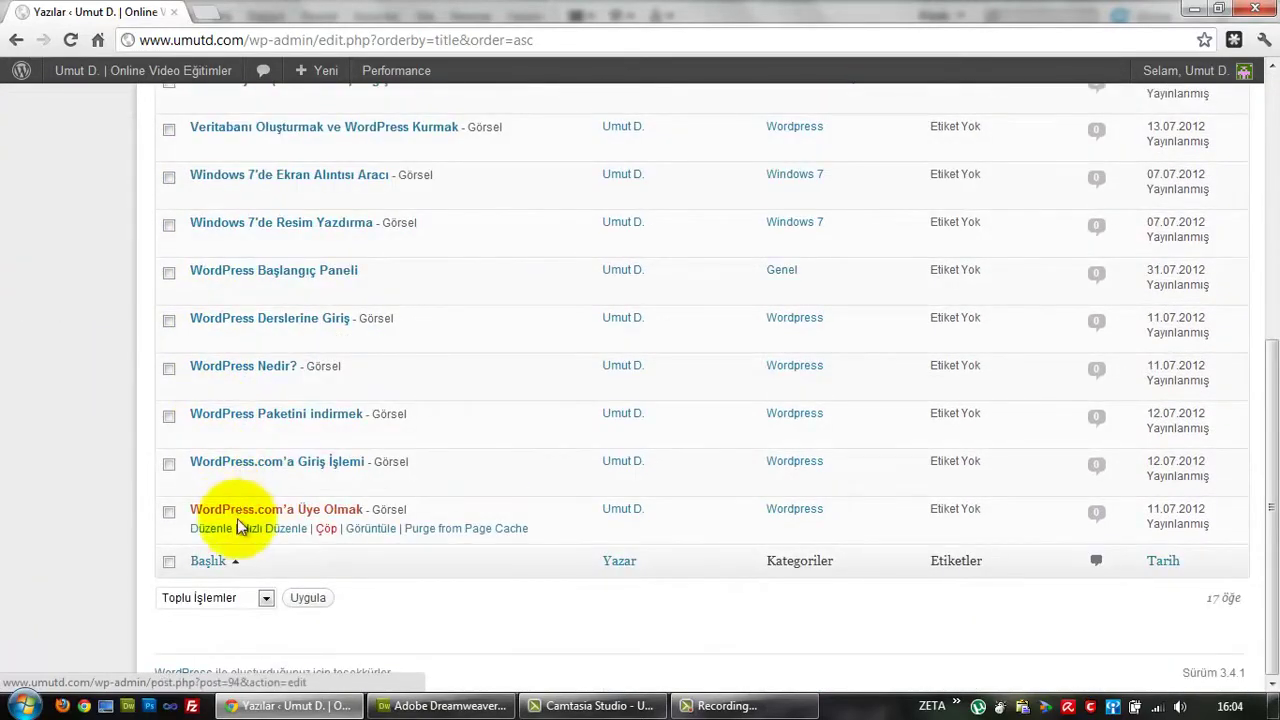
pyautogui.scroll(5, 240, 520)
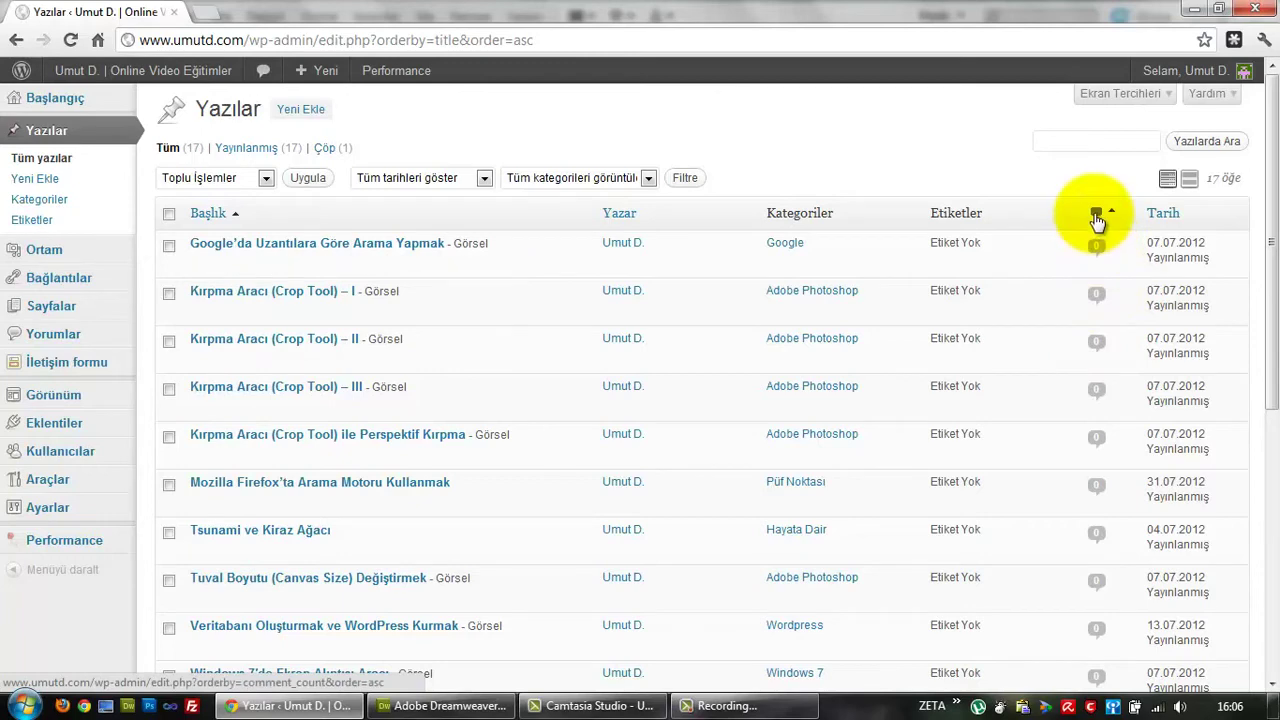
pyautogui.scroll(-4, 1096, 263)
pyautogui.scroll(4, 1096, 268)
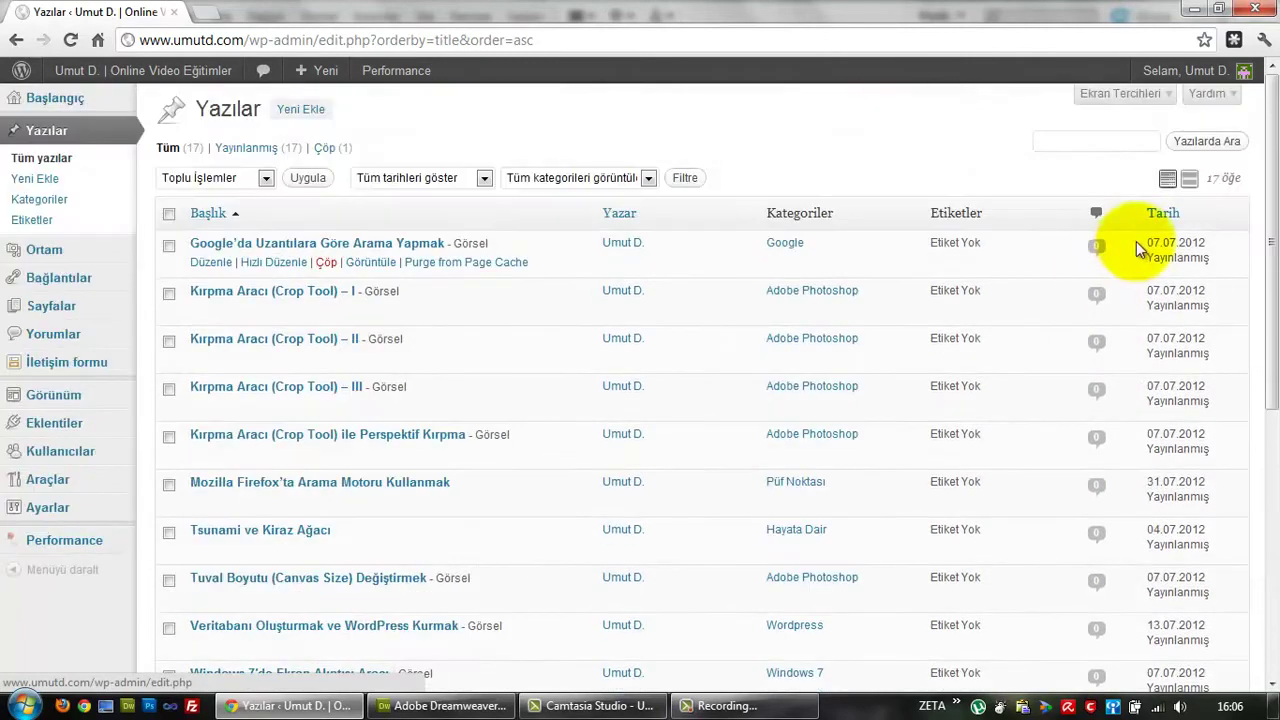
# Step: Show the posts list in excerpt view, and return it to the plain list view
pyautogui.click(1191, 186)
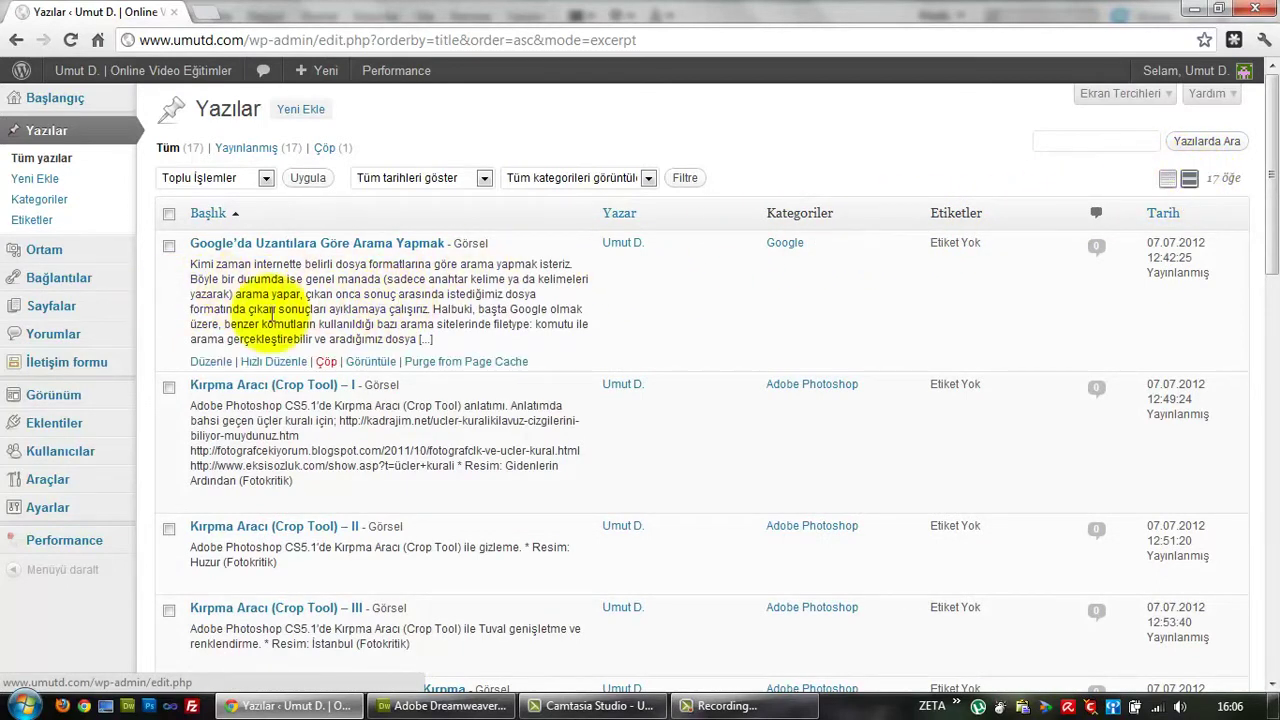
pyautogui.click(1170, 179)
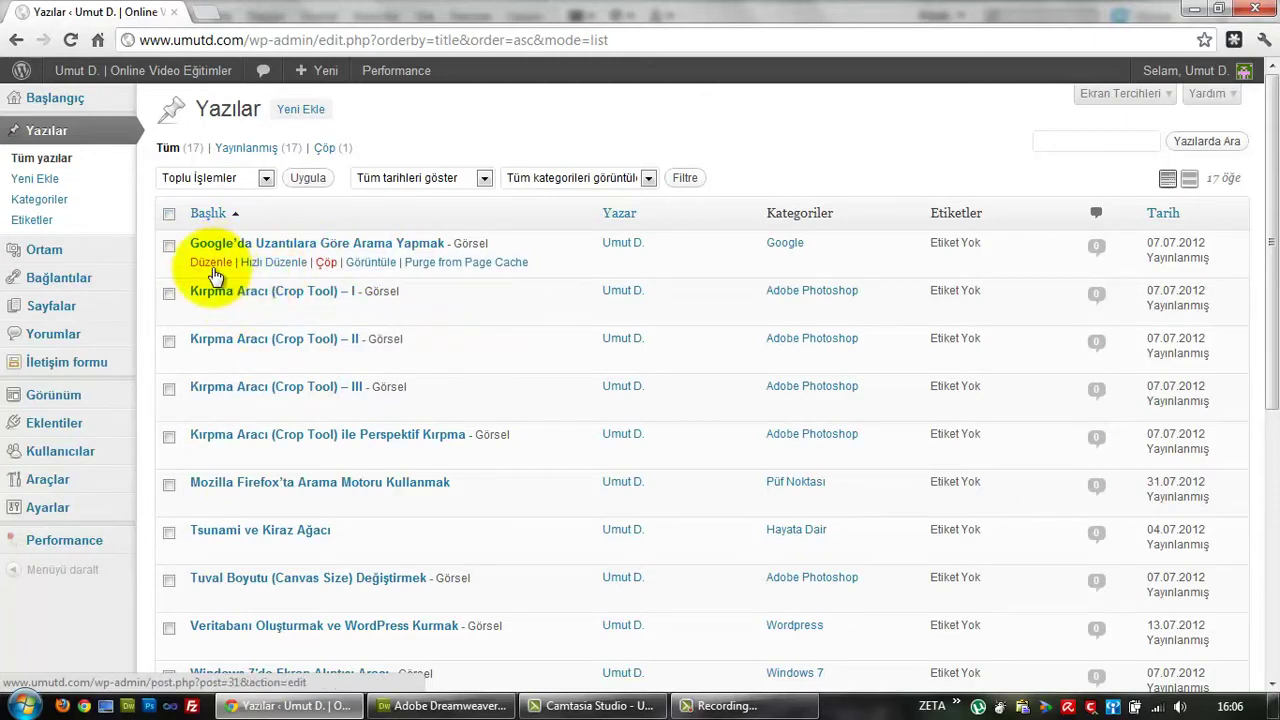
# Step: Open the full editor of the post "Google'da Uzantılara Göre Arama Yapmak" in a new tab, review it, and return to the posts list
pyautogui.middleClick(211, 265)
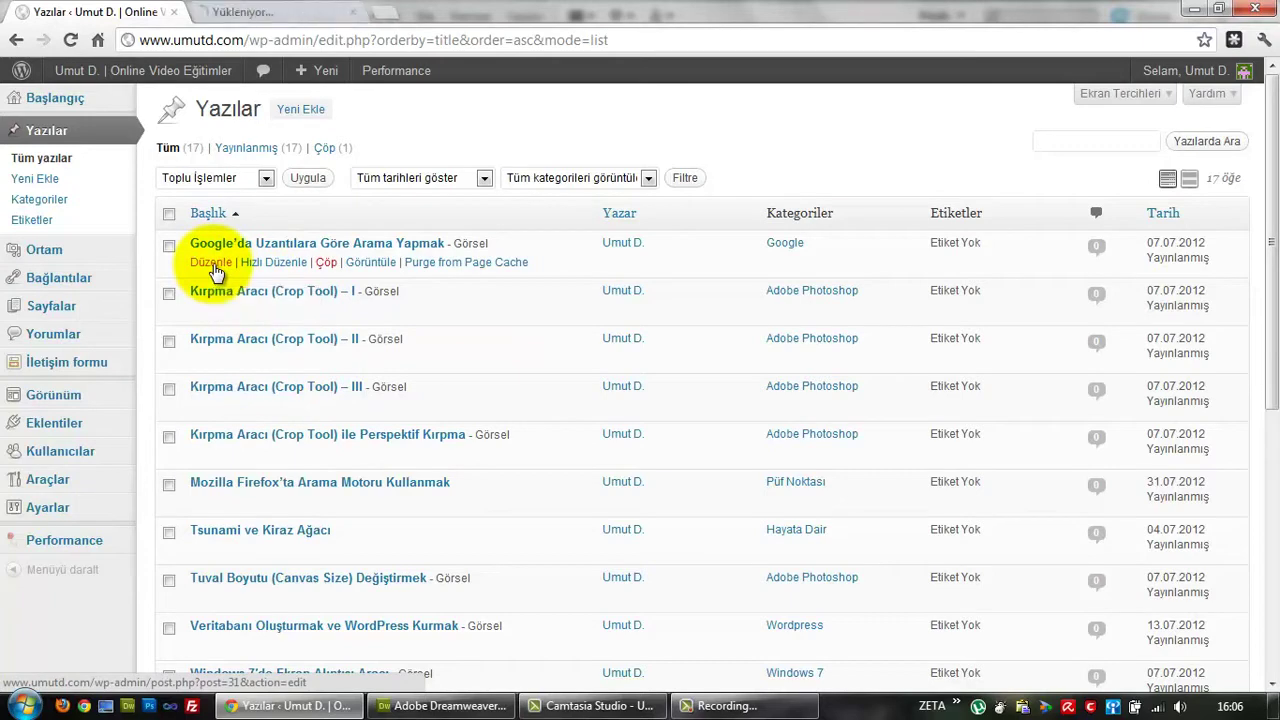
pyautogui.click(246, 10)
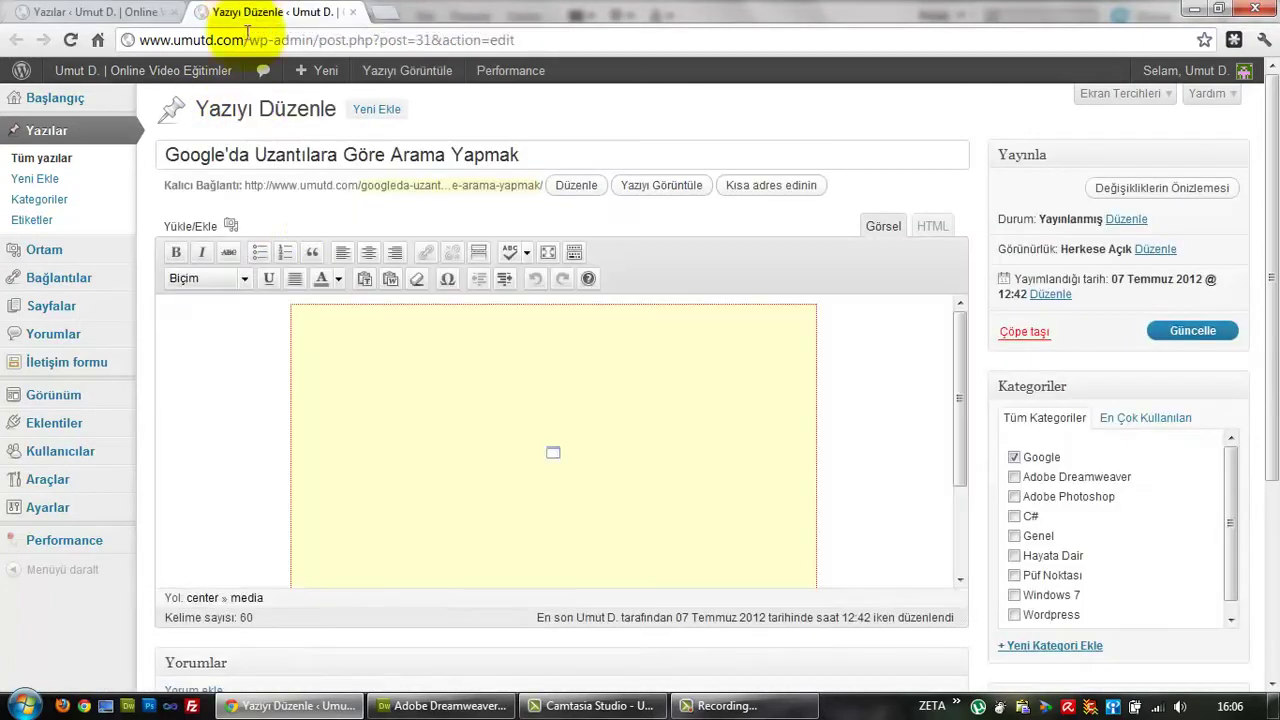
pyautogui.scroll(-3, 337, 386)
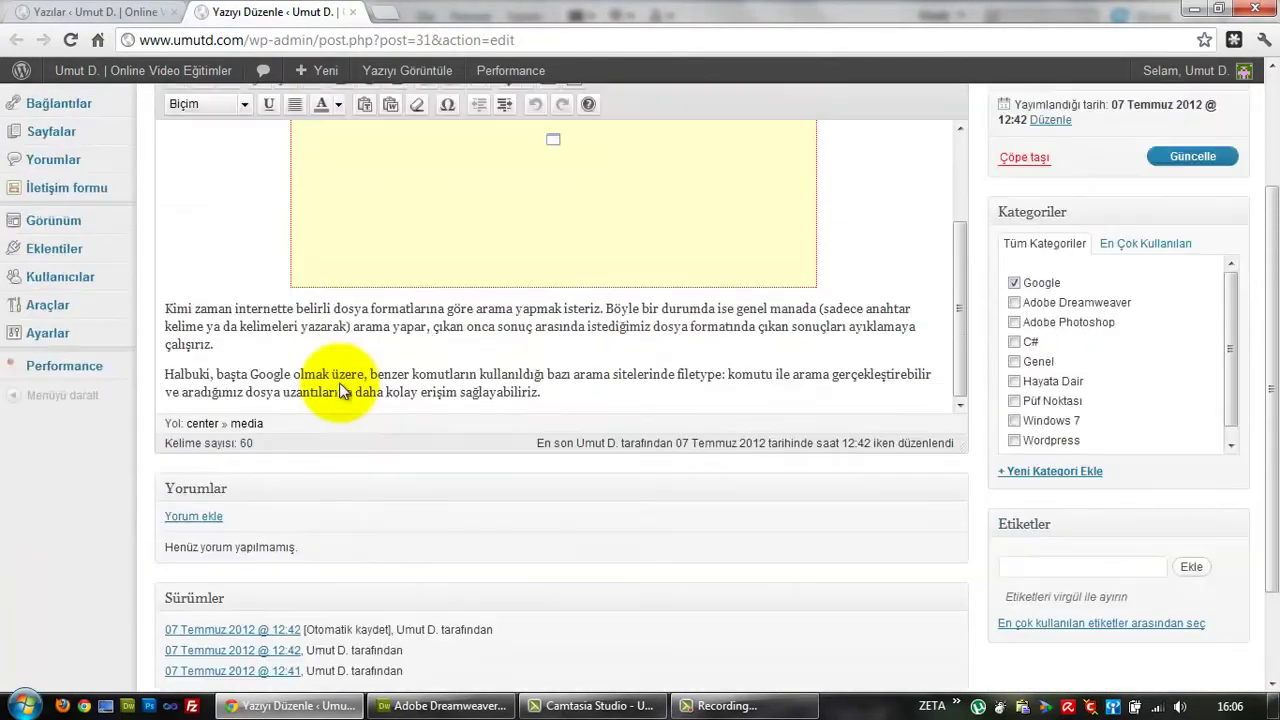
pyautogui.scroll(5, 340, 385)
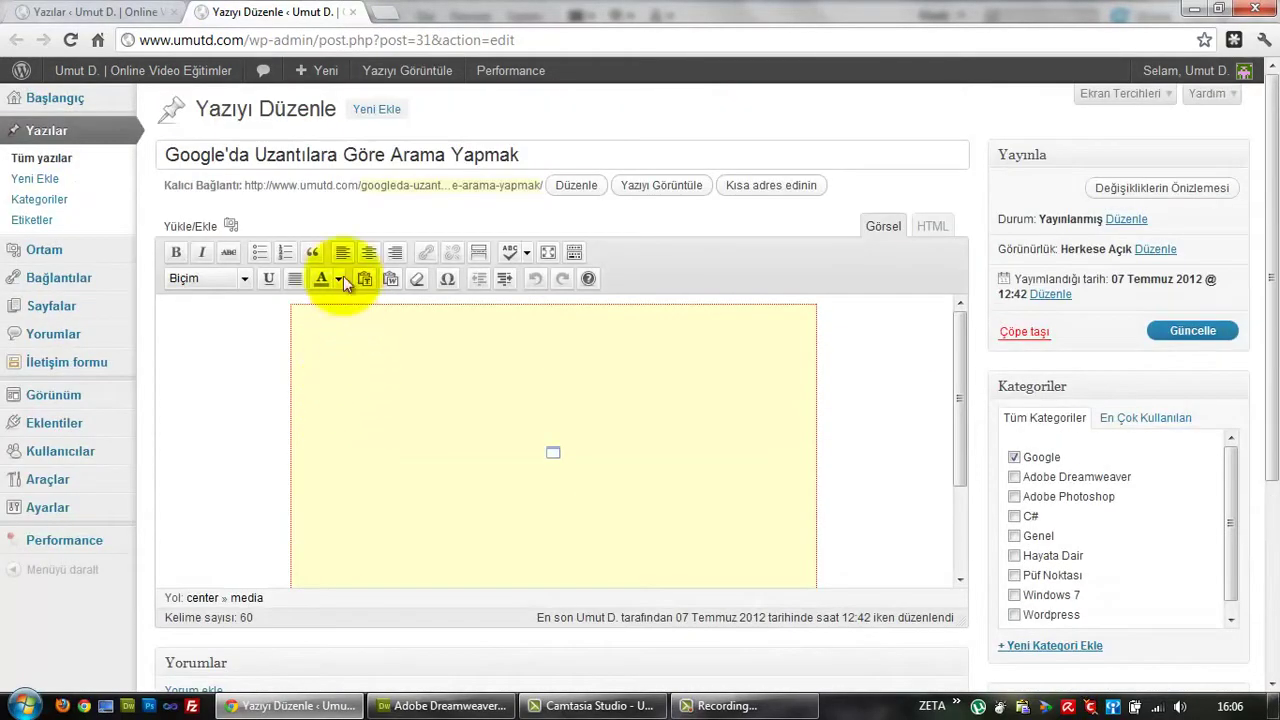
pyautogui.click(105, 12)
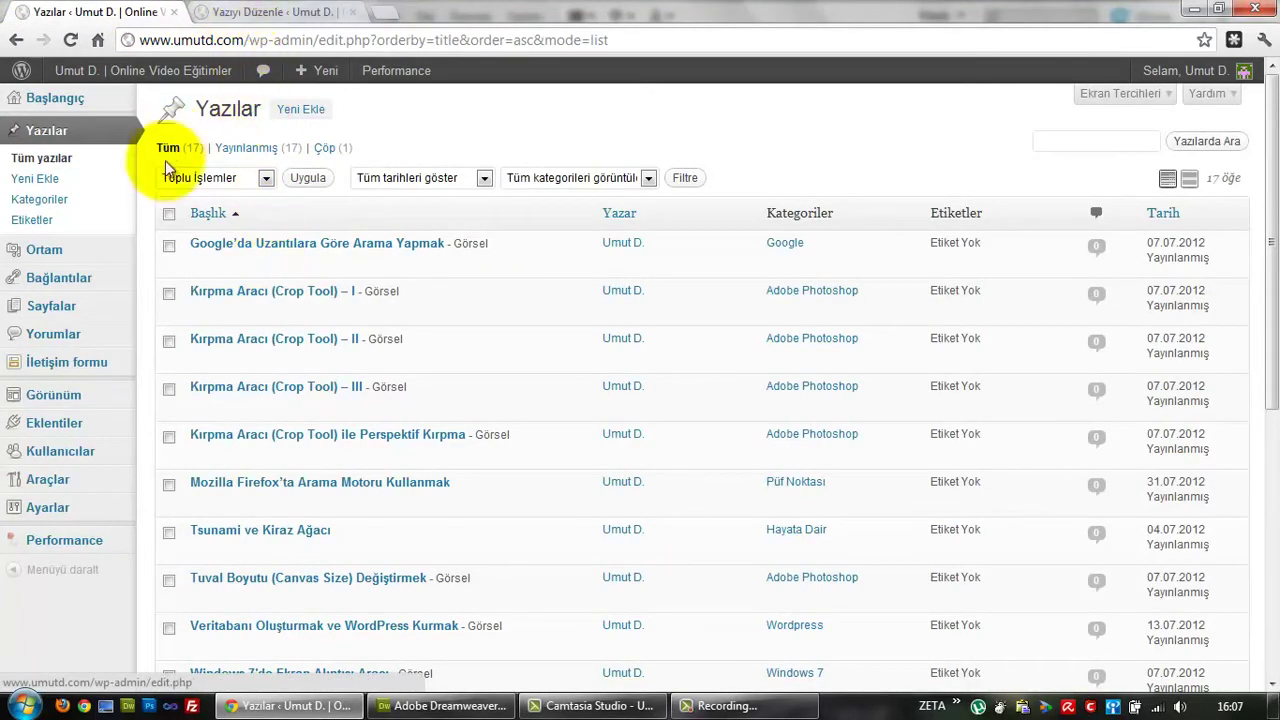
# Step: Examine the quick edit fields and Durum options of "Google'da Uzantılara Göre Arama Yapmak", and cancel without saving
pyautogui.click(263, 261)
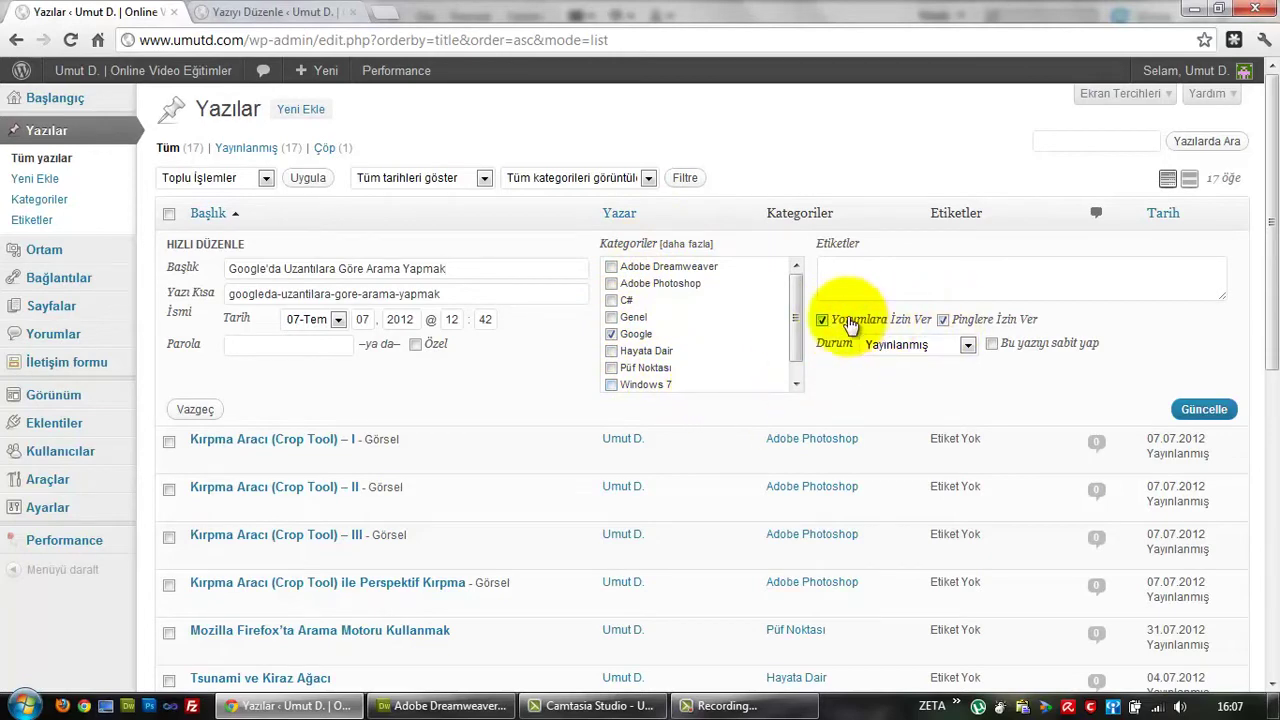
pyautogui.scroll(-3, 791, 320)
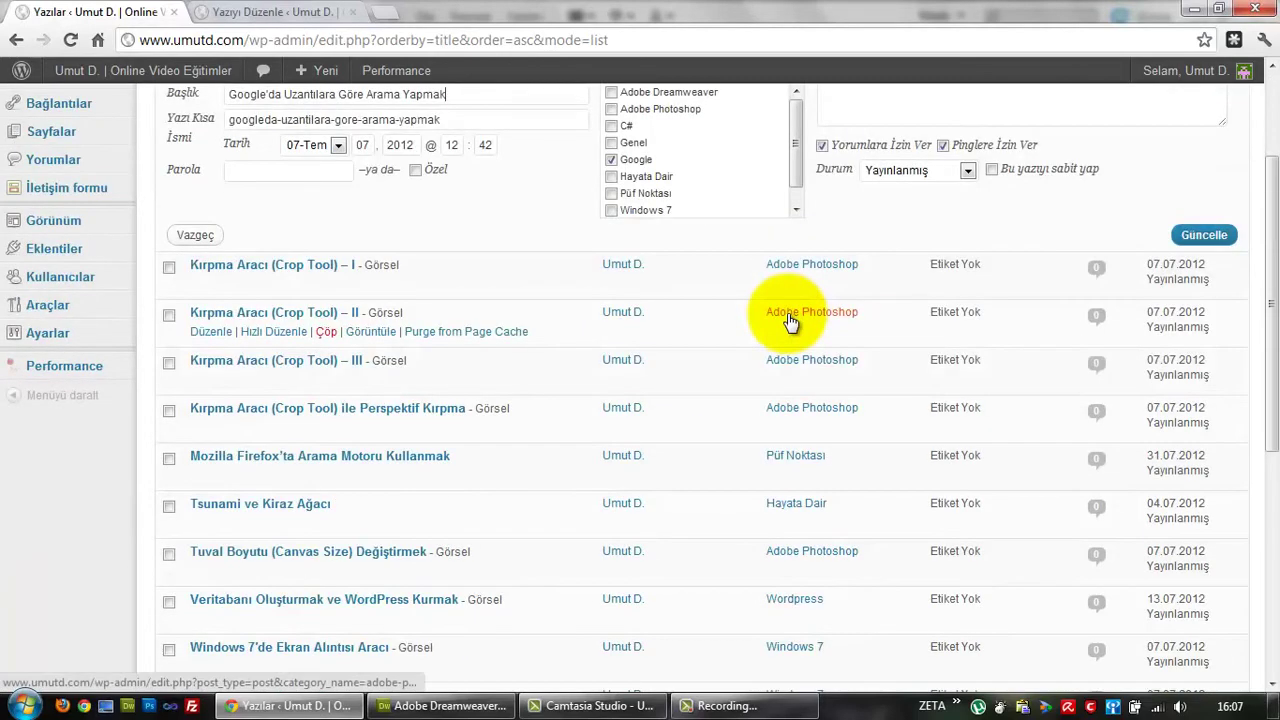
pyautogui.scroll(3, 790, 320)
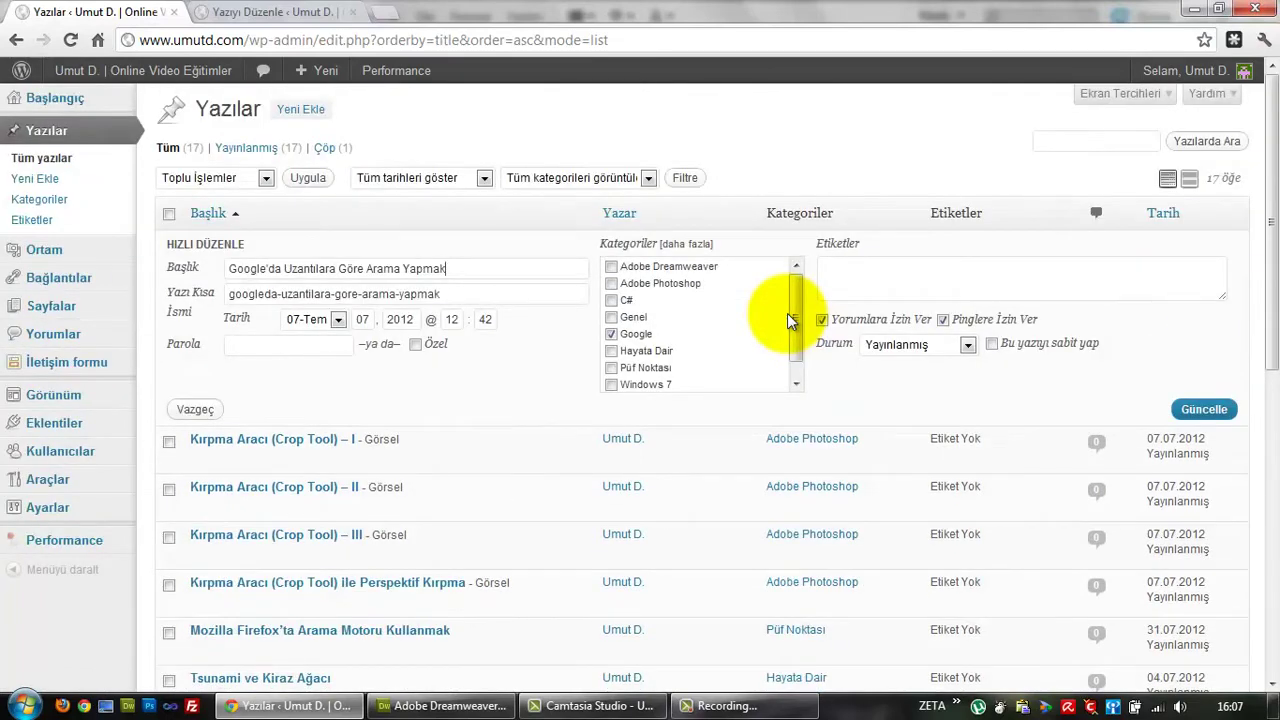
pyautogui.click(921, 346)
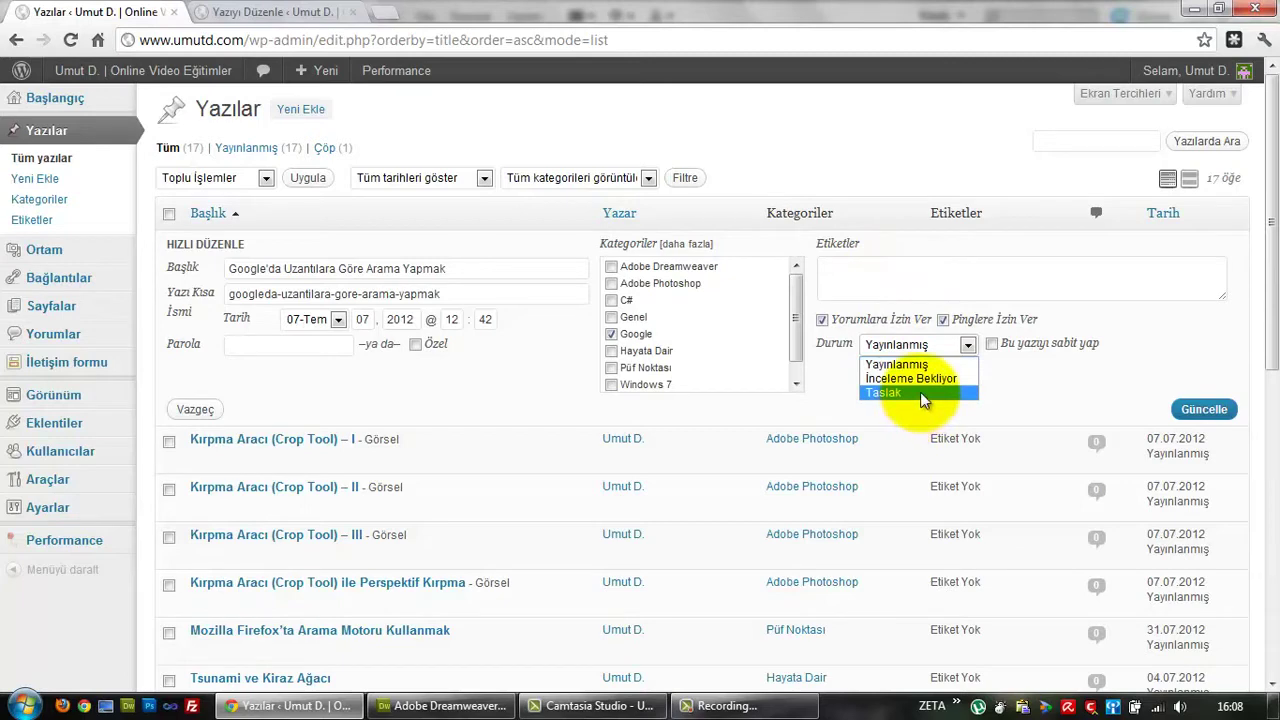
pyautogui.click(1006, 394)
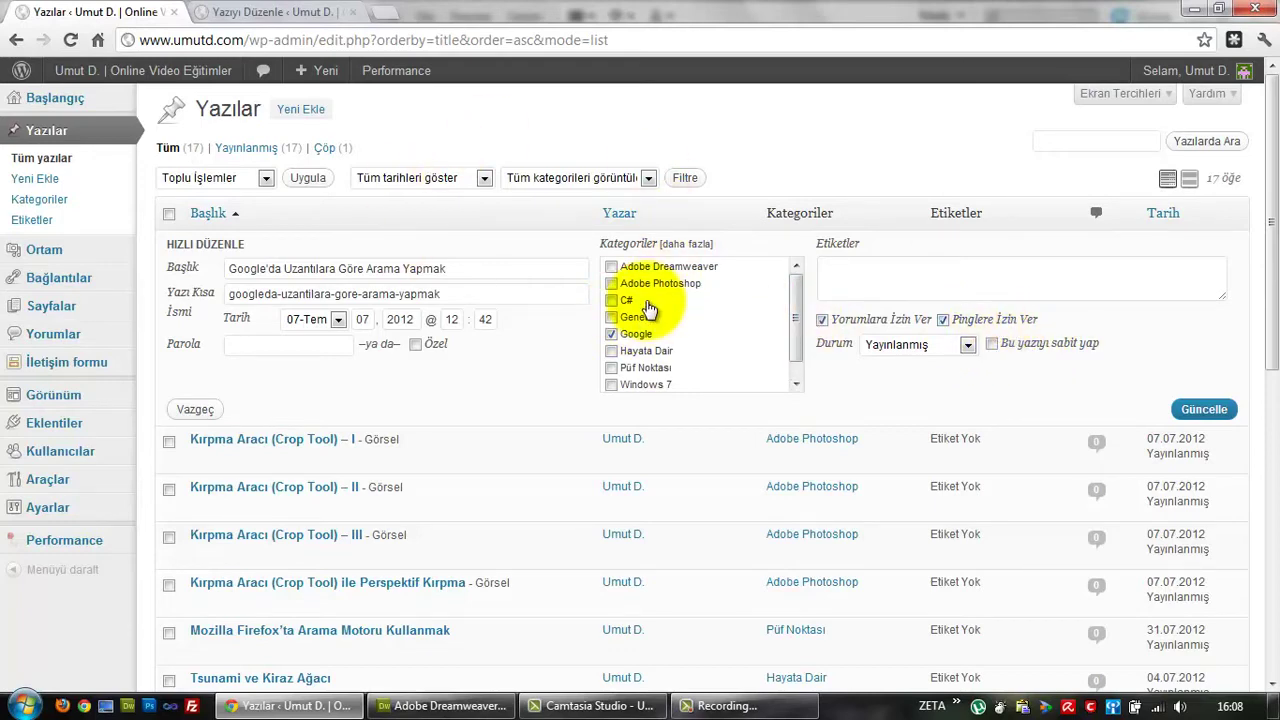
pyautogui.click(195, 410)
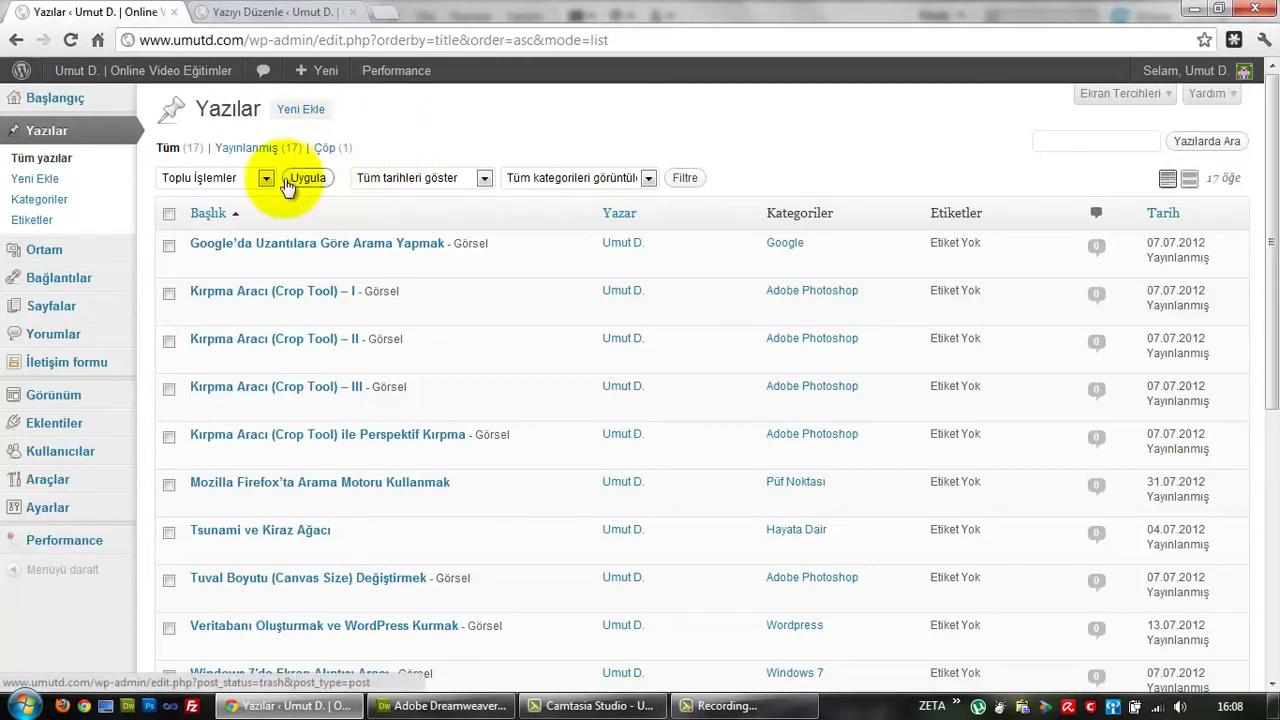
# Step: Permanently delete the untitled post from the trash and return to the list of all posts
pyautogui.click(324, 157)
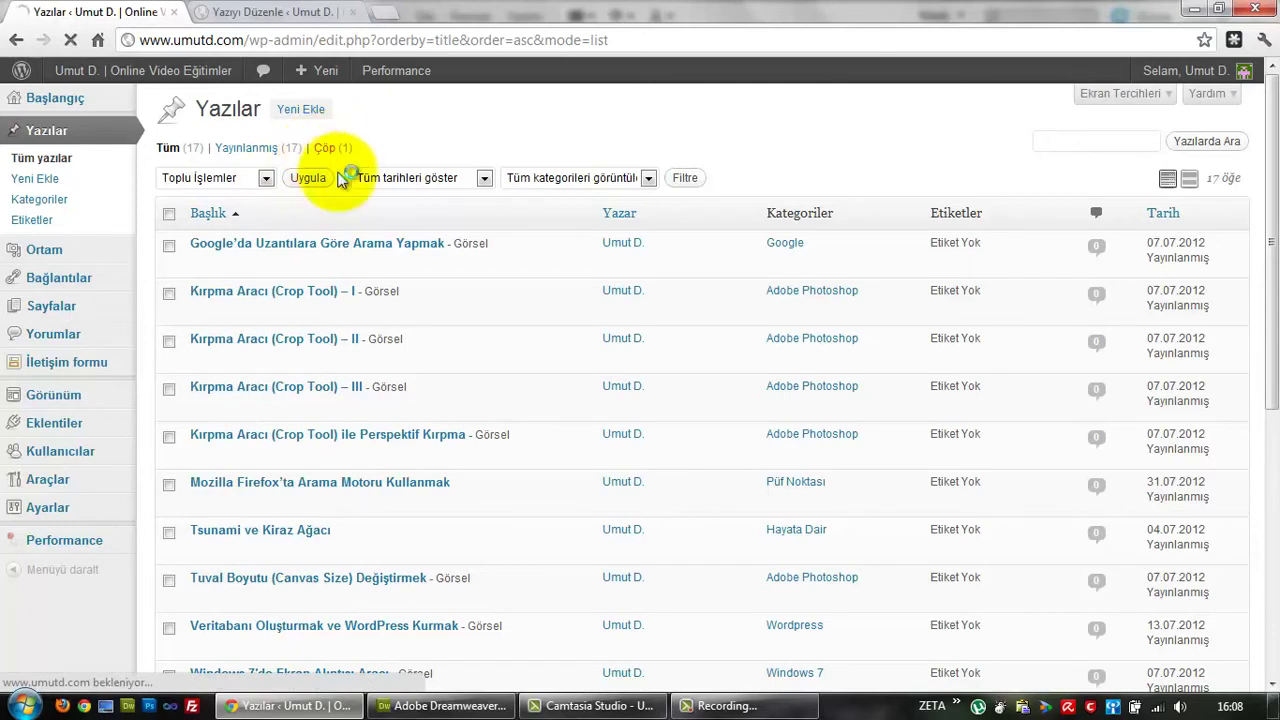
pyautogui.moveTo(243, 266)
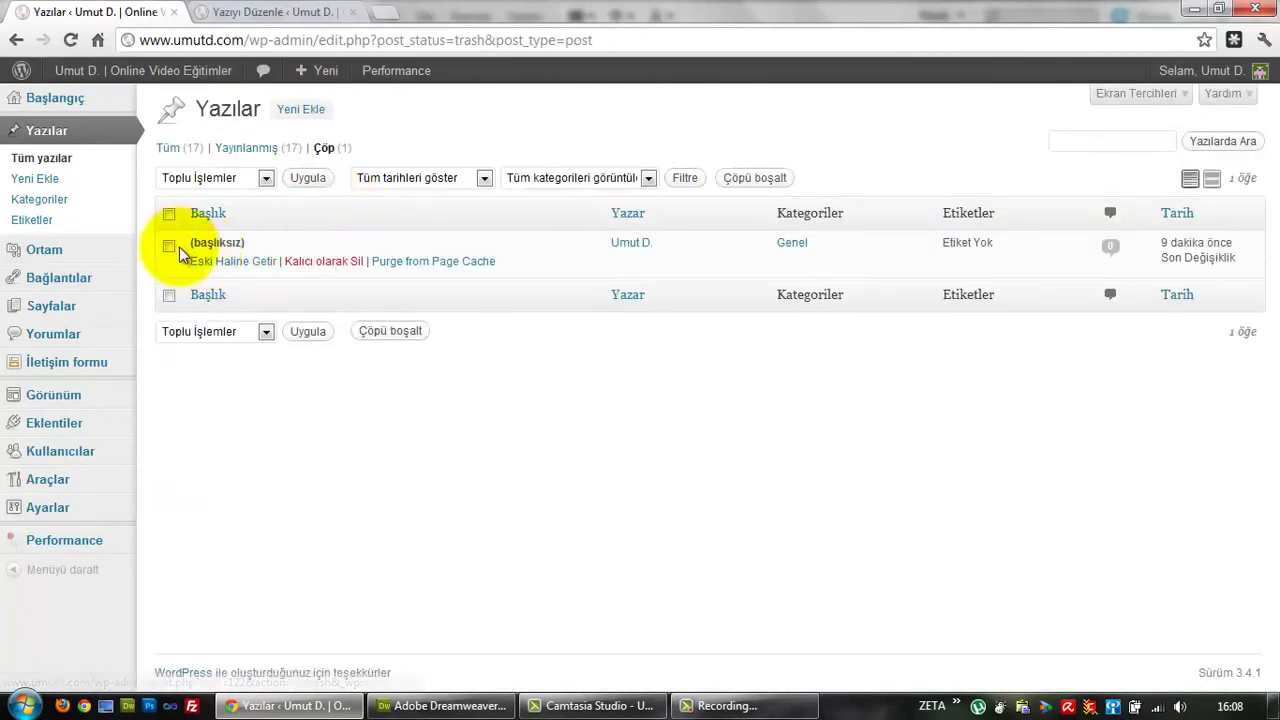
pyautogui.click(302, 262)
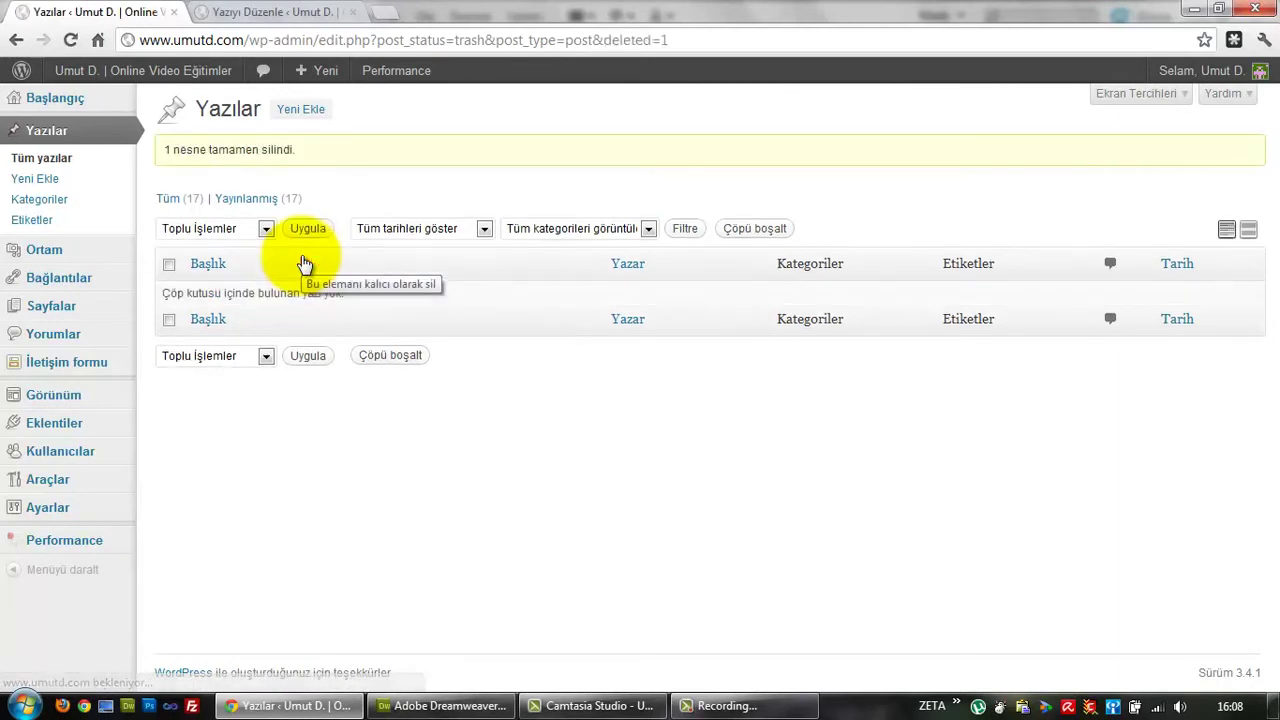
pyautogui.click(188, 204)
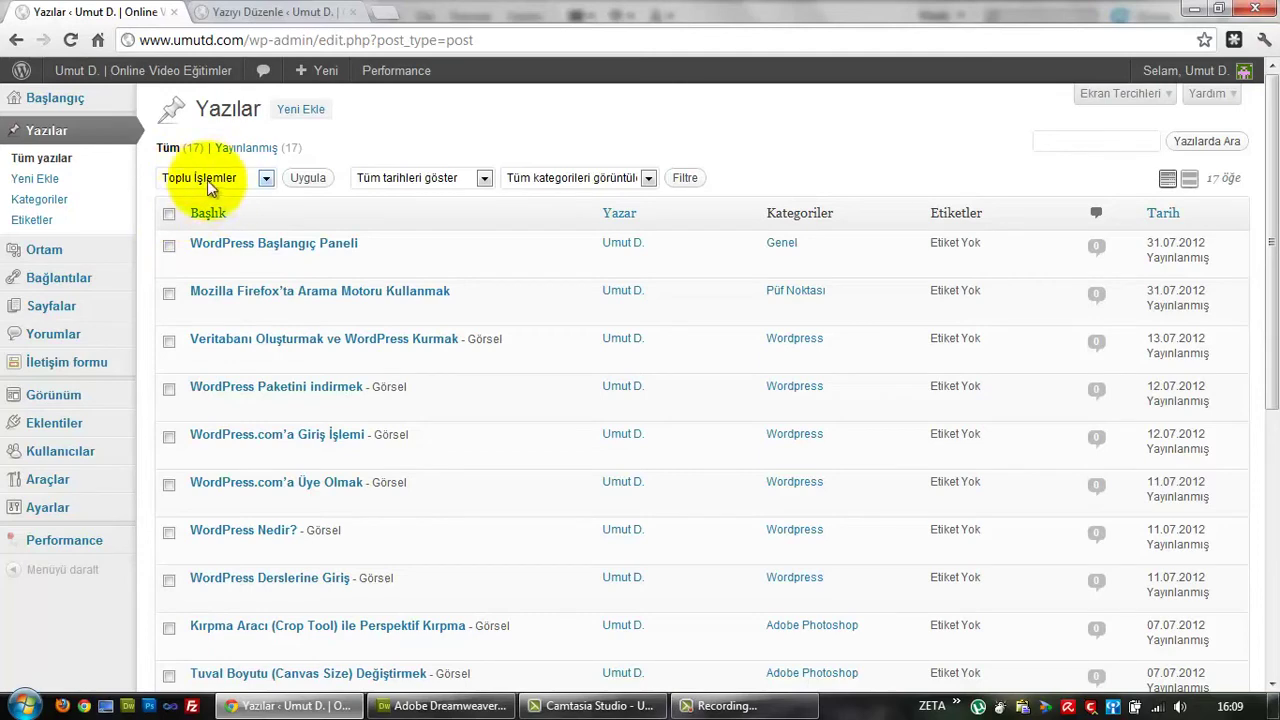
# Step: Select the first four posts and apply the Düzenle bulk action to them
pyautogui.click(172, 249)
pyautogui.click(169, 293)
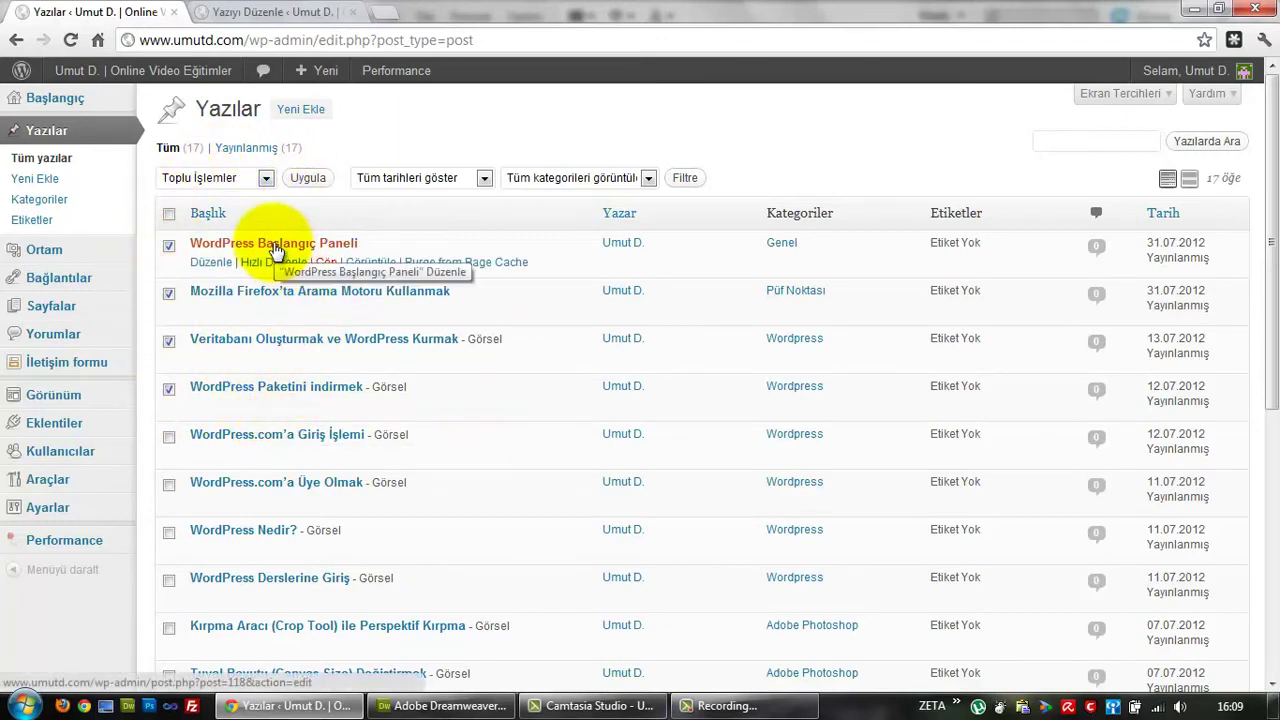
pyautogui.click(238, 176)
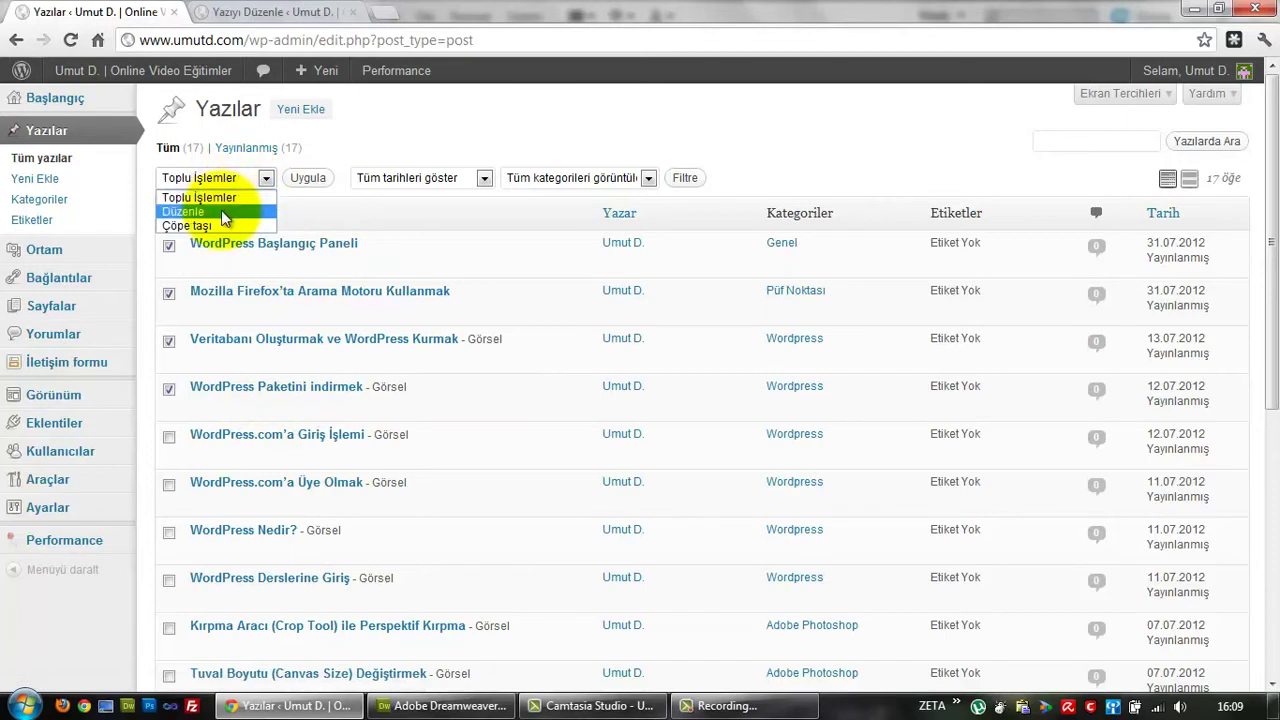
pyautogui.click(222, 213)
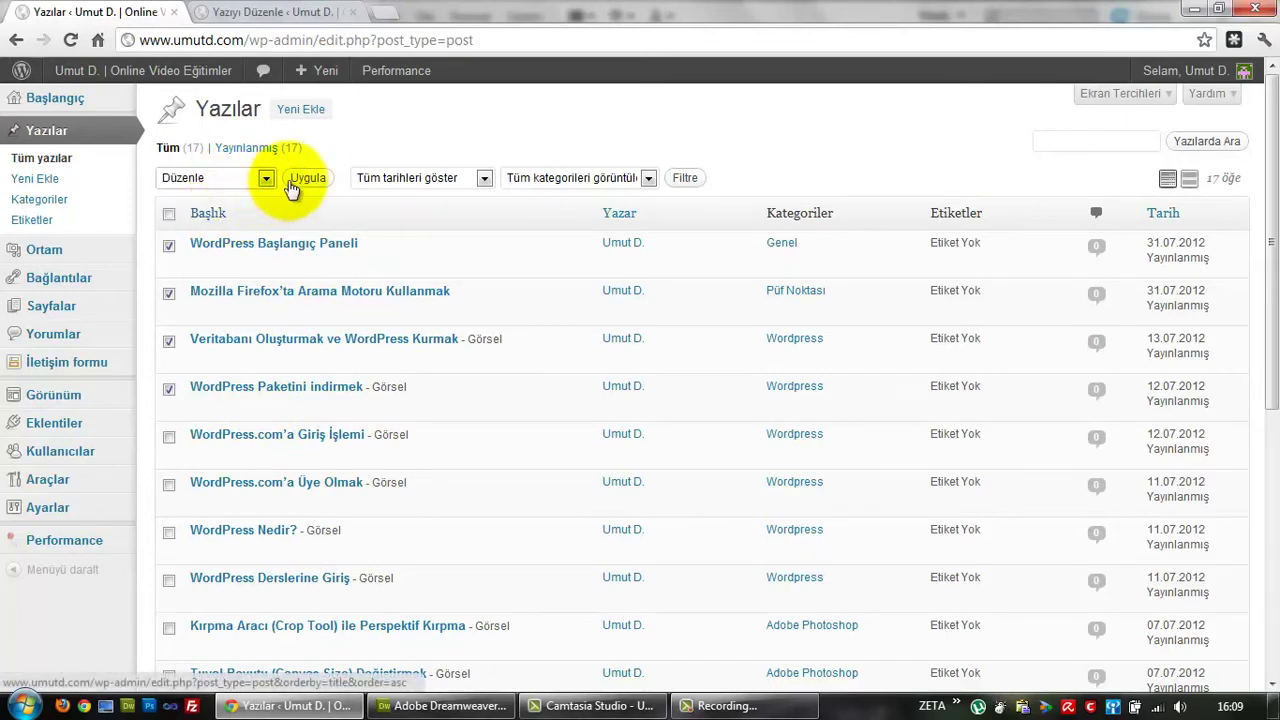
pyautogui.click(312, 180)
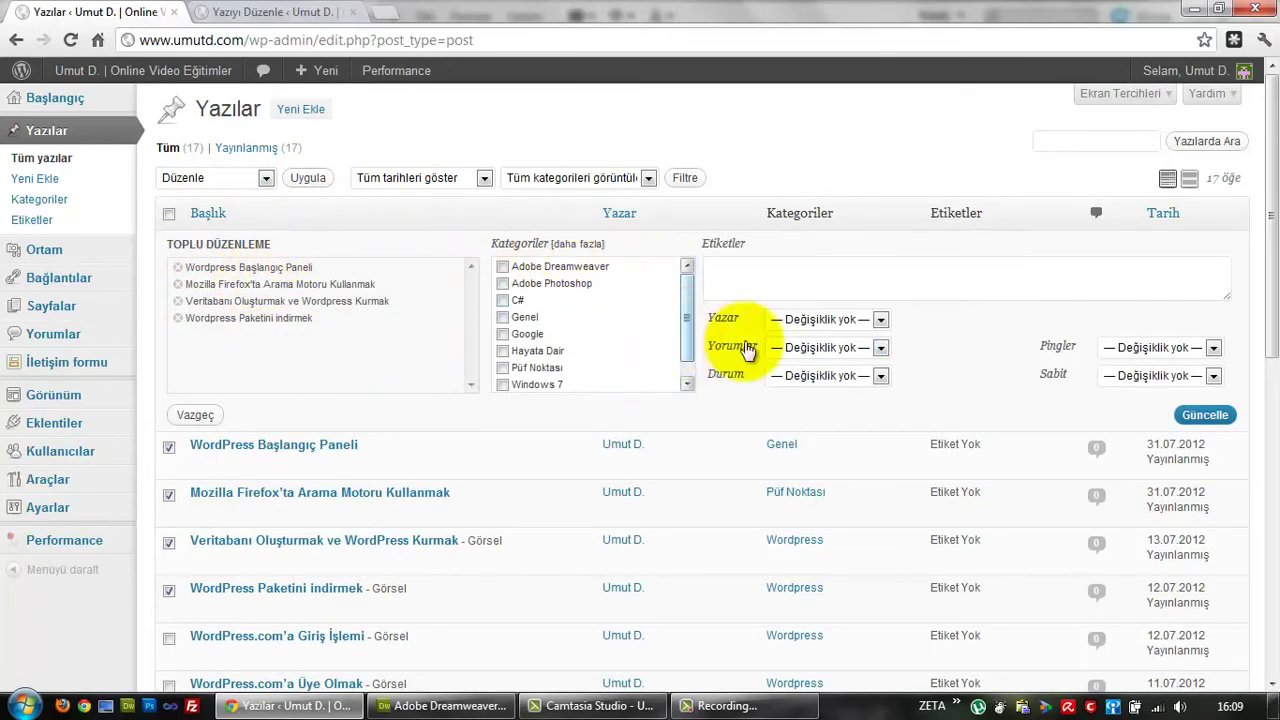
# Step: Examine the Yazar and Yorumlar options in the bulk edit form, and cancel the bulk edit
pyautogui.click(879, 320)
pyautogui.click(879, 320)
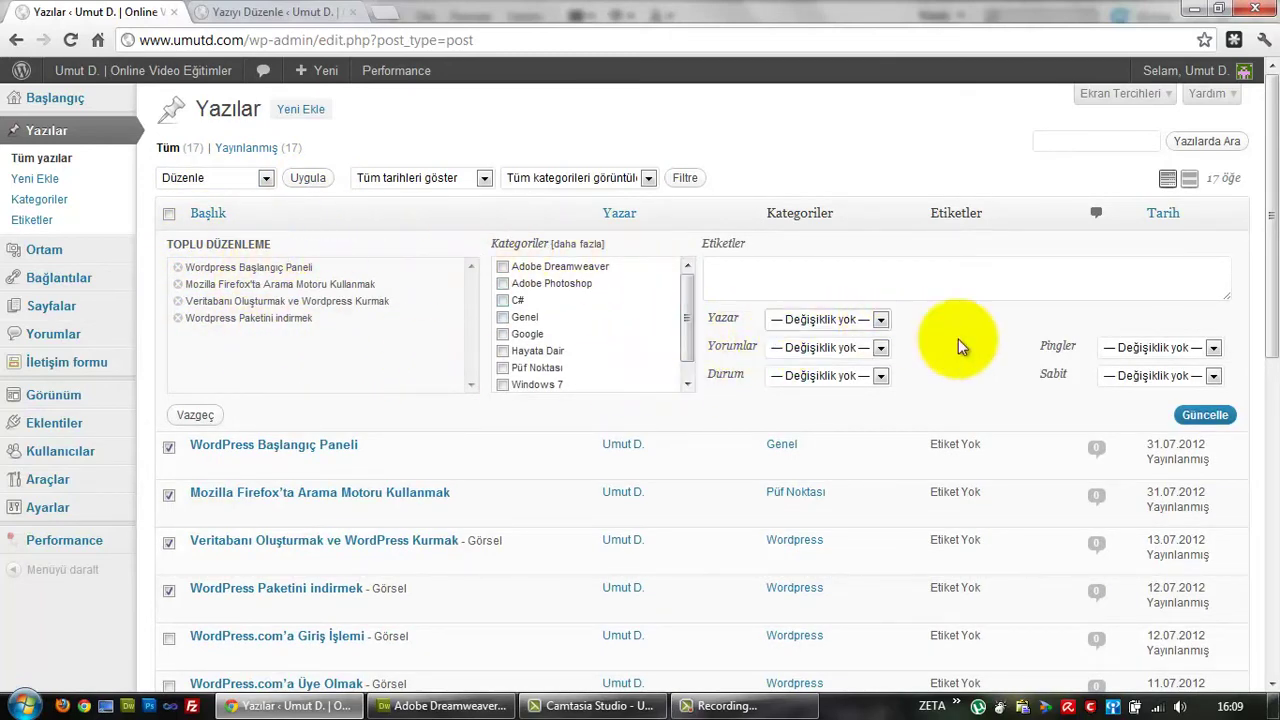
pyautogui.click(868, 348)
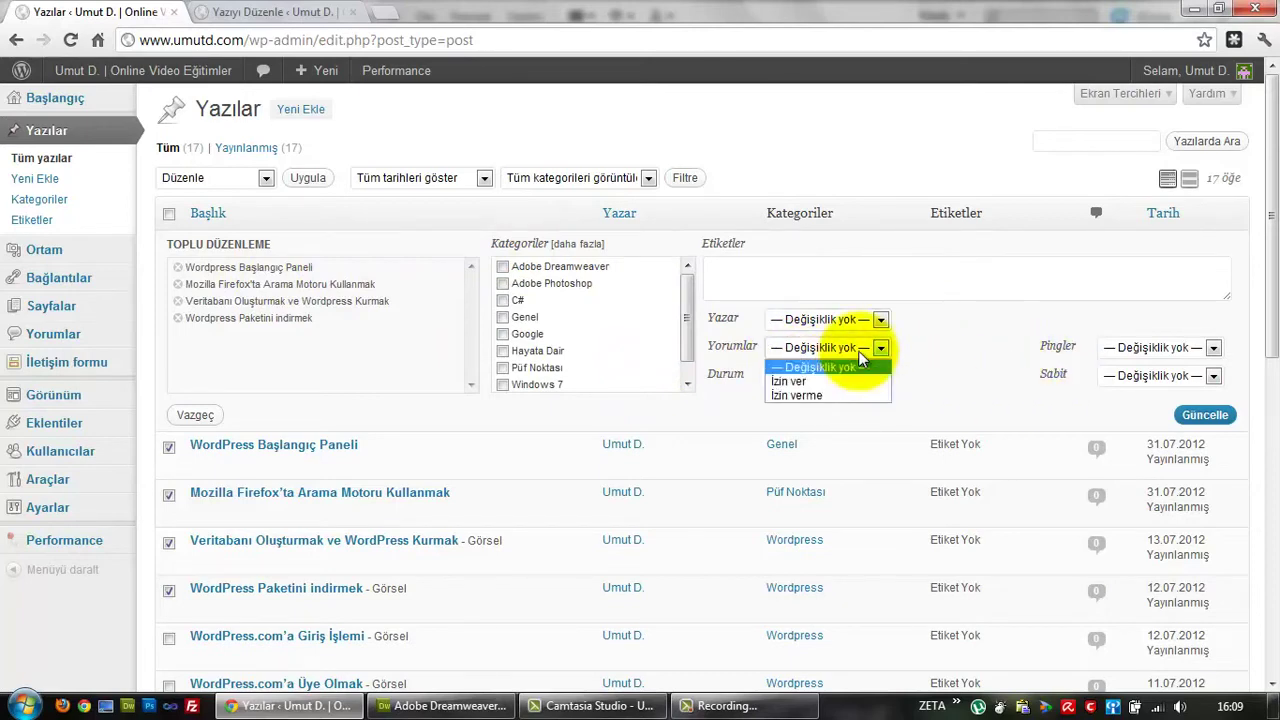
pyautogui.click(878, 349)
pyautogui.click(879, 349)
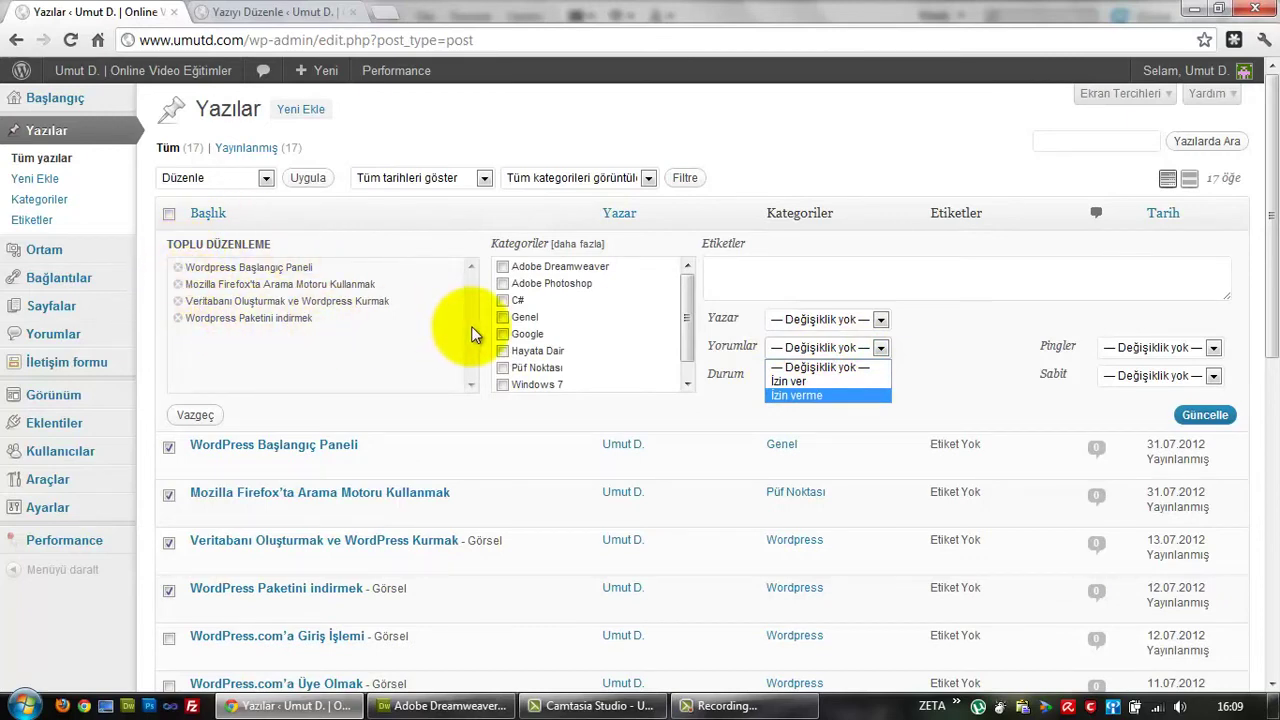
pyautogui.click(495, 140)
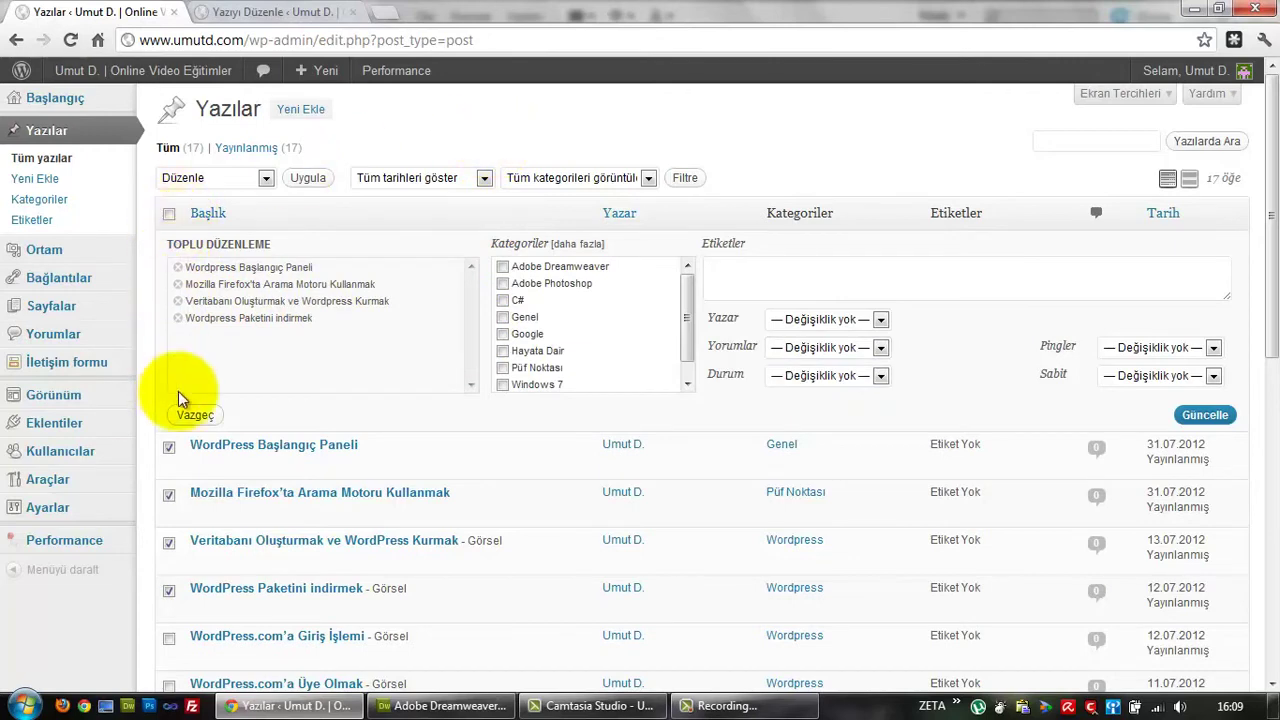
pyautogui.click(196, 414)
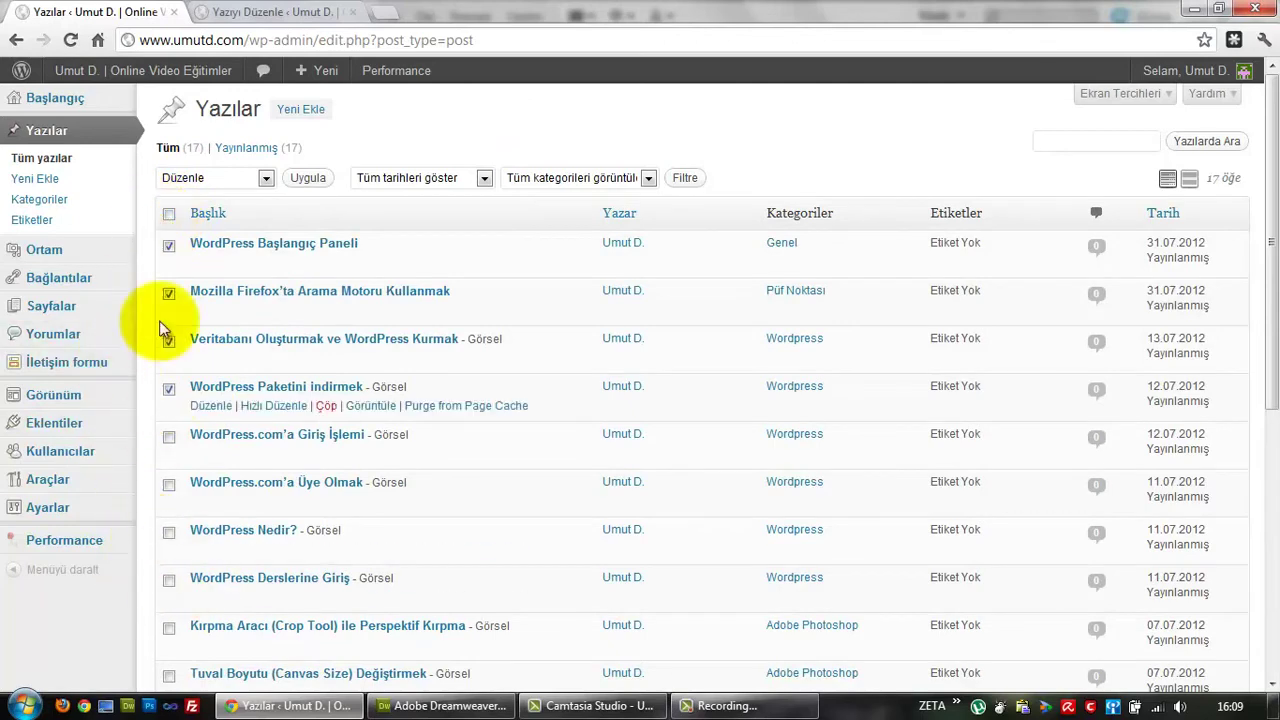
# Step: Select all posts in the list and choose Çöpe taşı as the bulk action
pyautogui.click(169, 214)
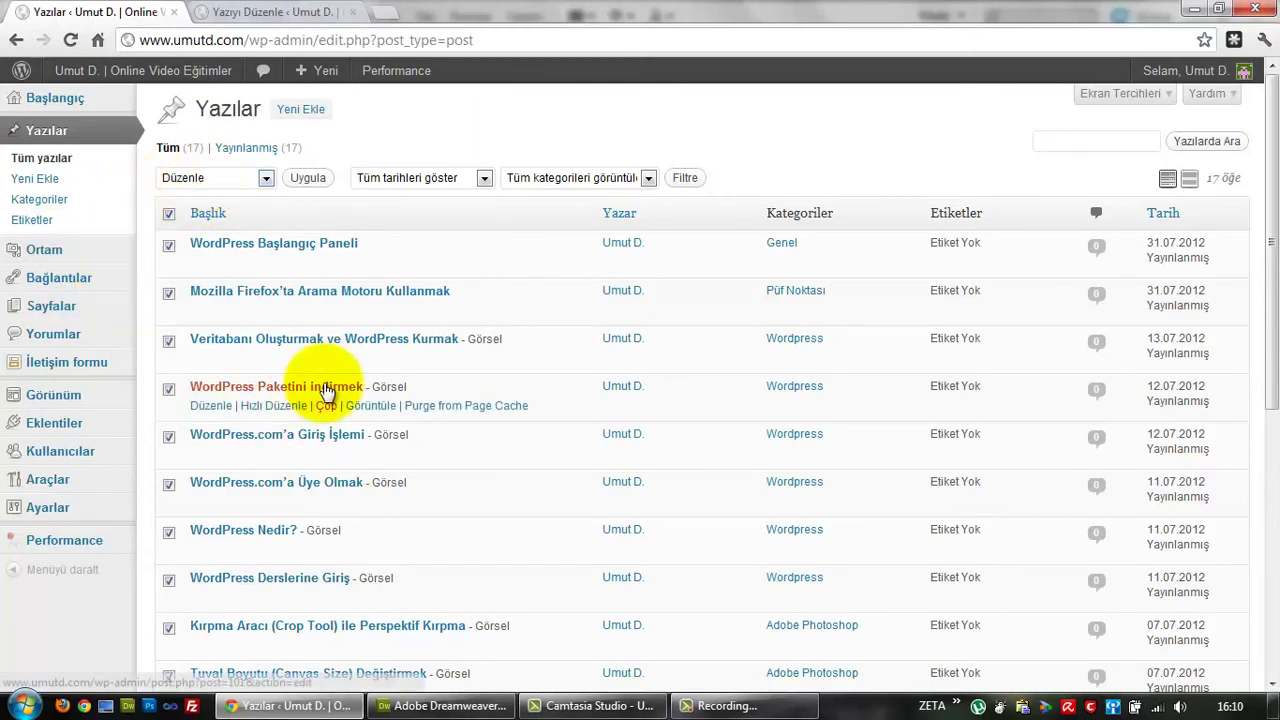
pyautogui.click(209, 179)
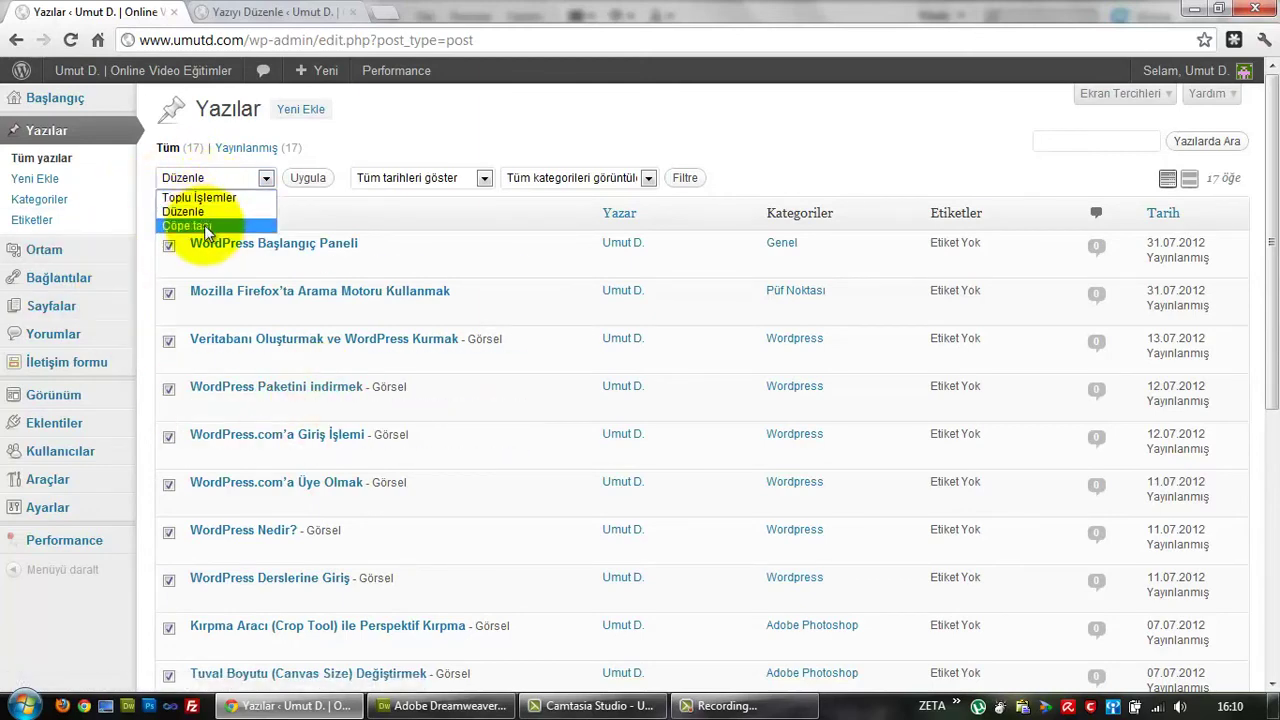
pyautogui.click(216, 226)
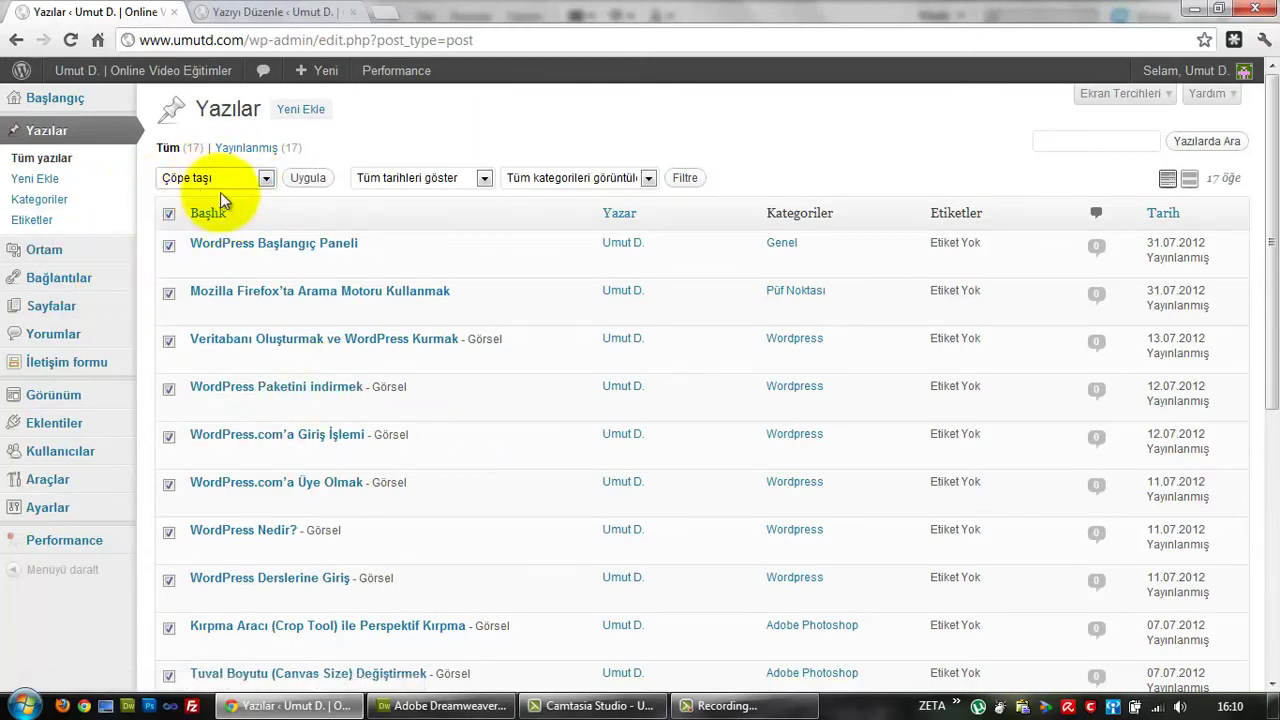
# Step: Review the available date and category filter options, and filter the posts list by the Wordpress category across all dates
pyautogui.click(426, 178)
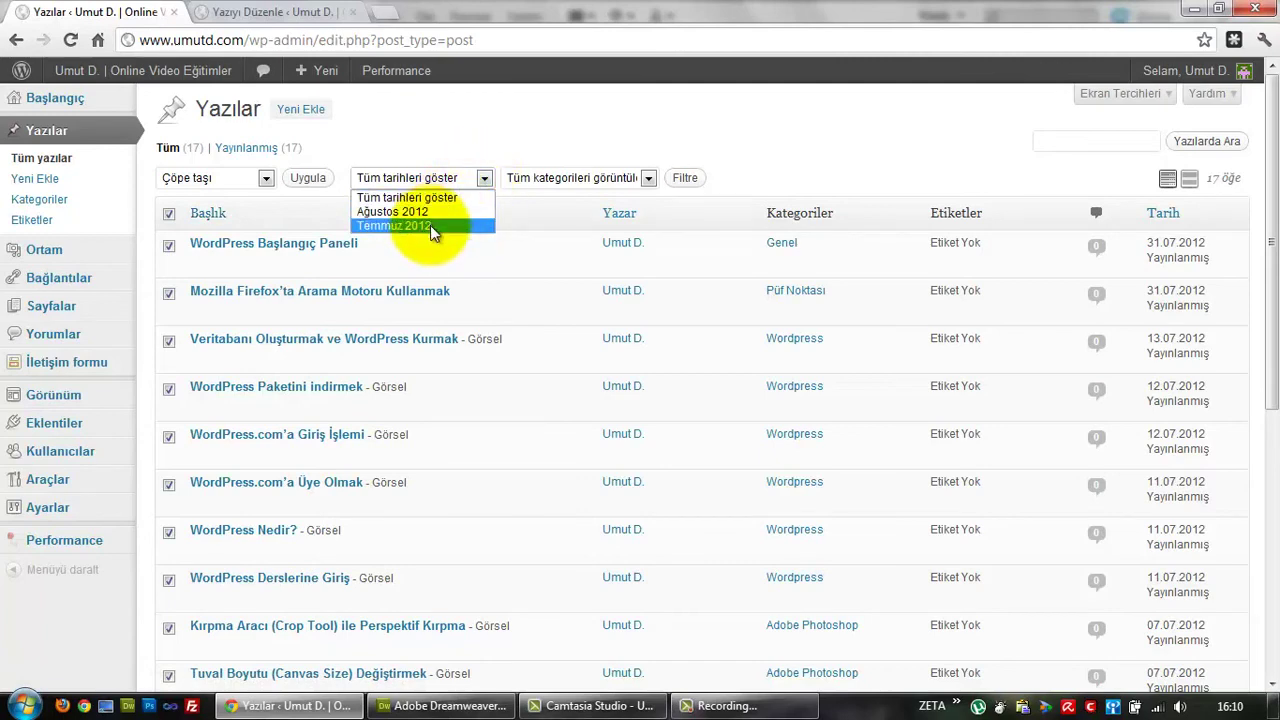
pyautogui.click(570, 177)
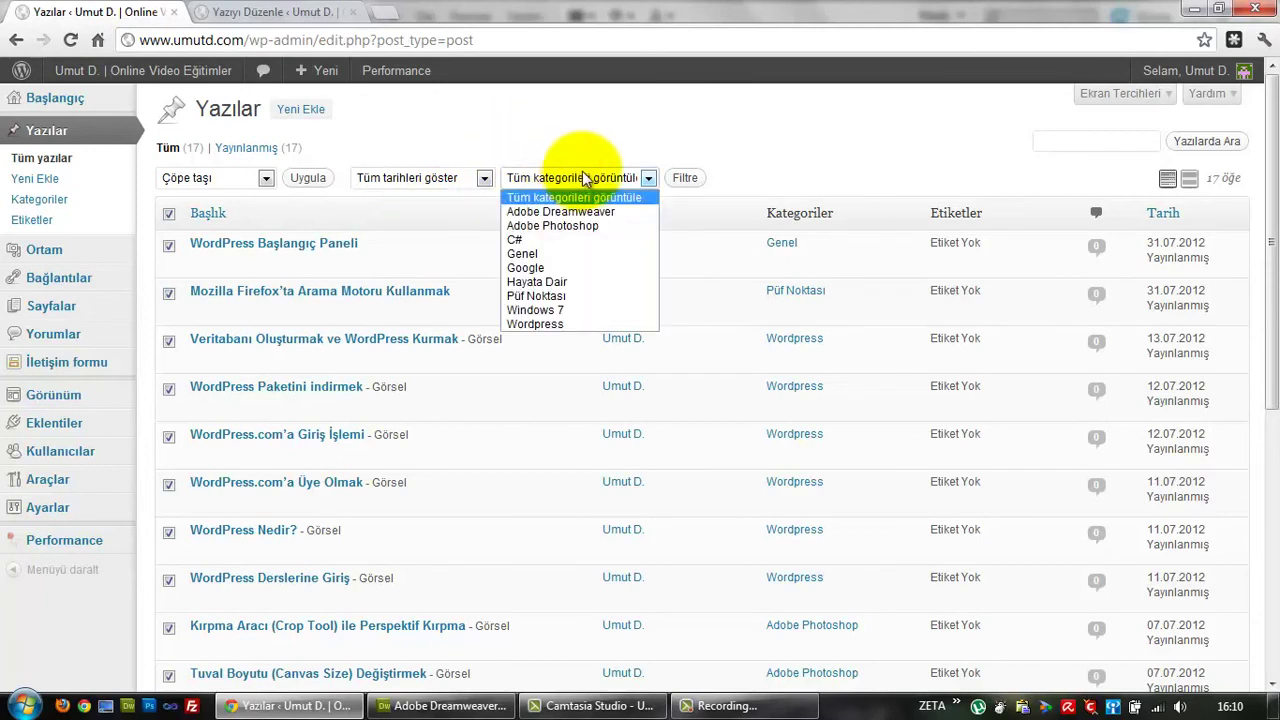
pyautogui.click(592, 177)
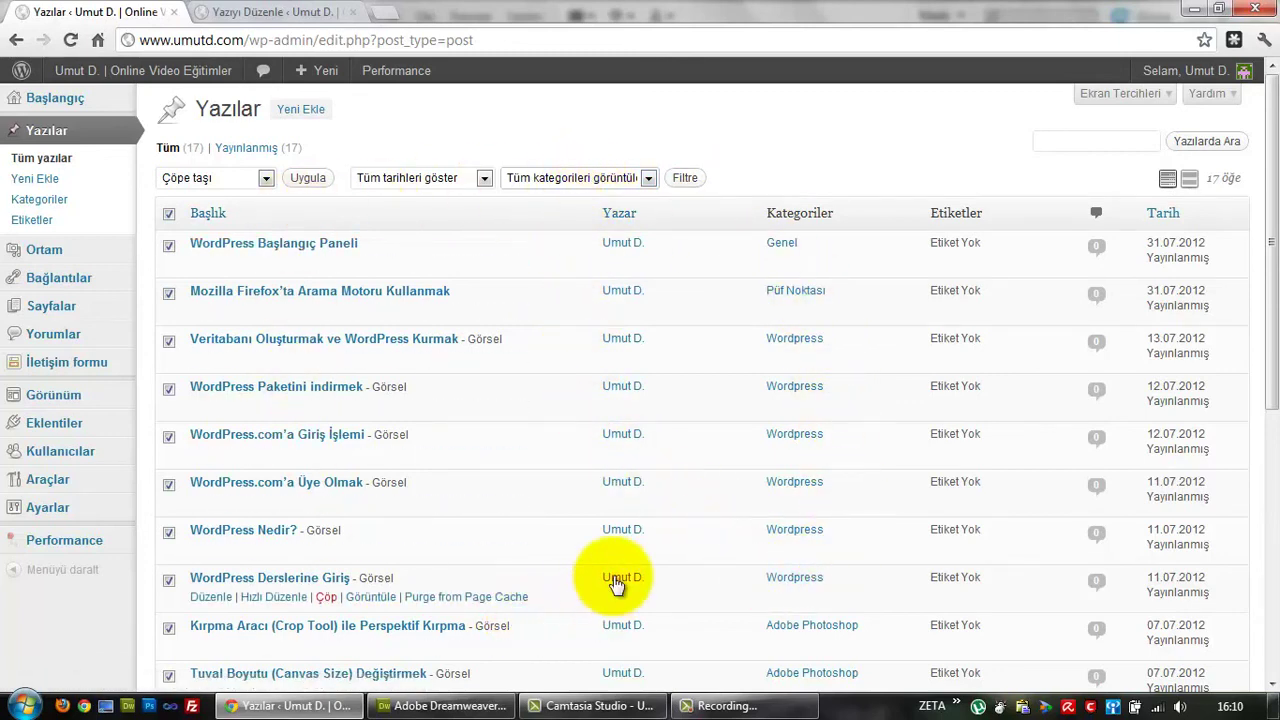
pyautogui.click(638, 177)
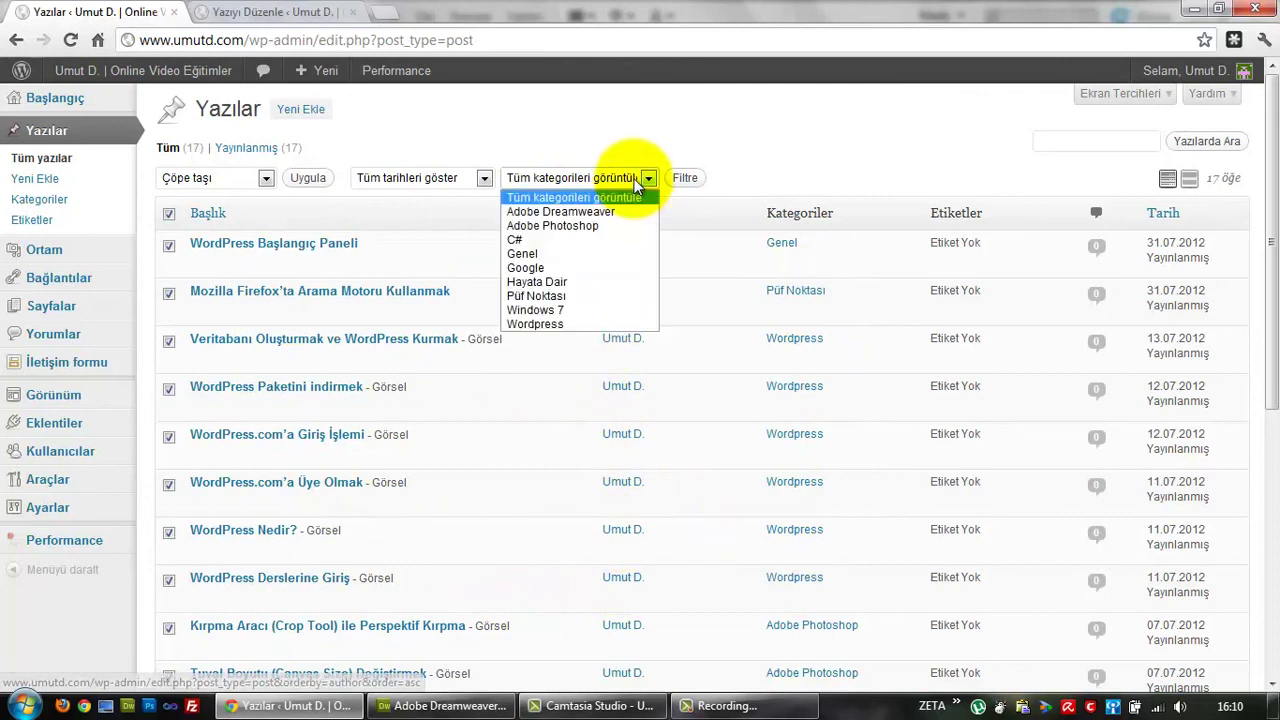
pyautogui.click(581, 322)
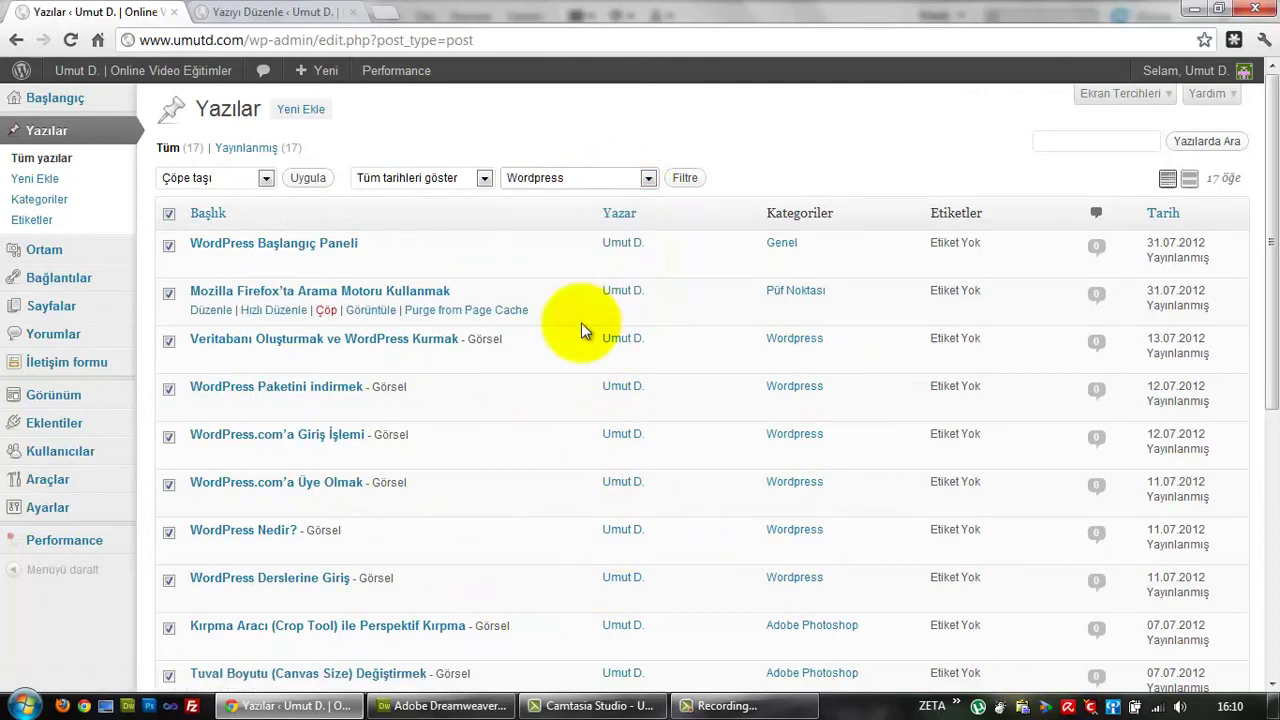
pyautogui.click(682, 184)
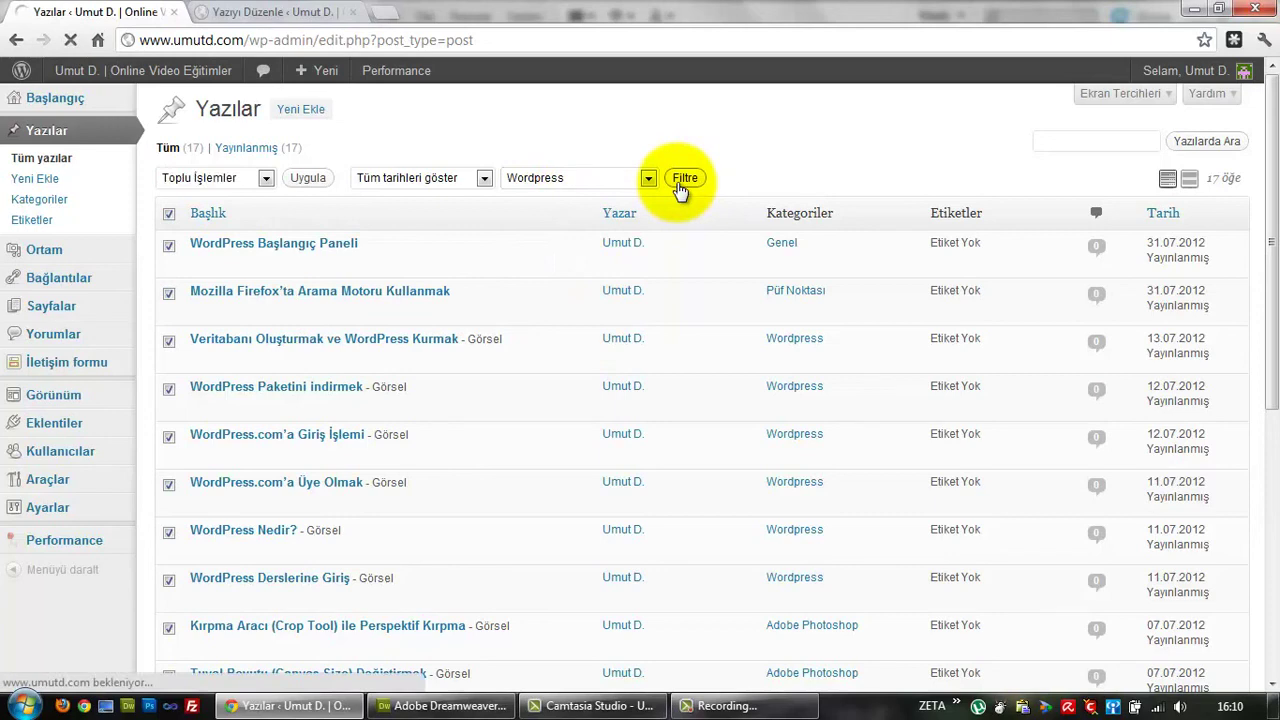